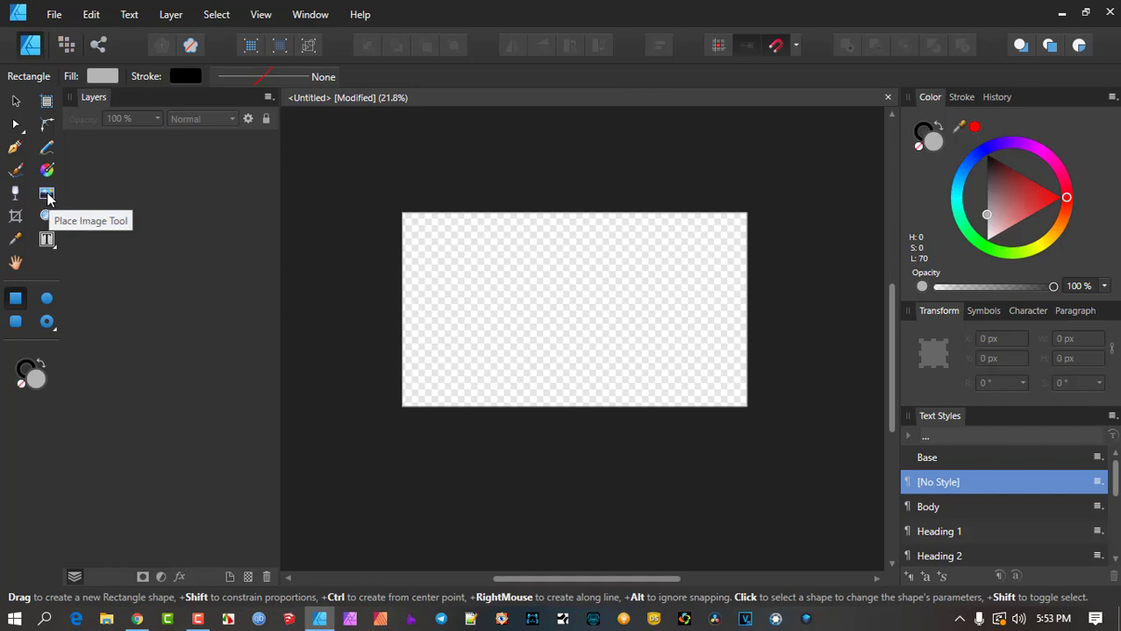
Place the Finland photo from the JesiSHoot folder, sized large enough to cover the whole canvas.
{"action": "left_click", "coordinate": [47, 197]}
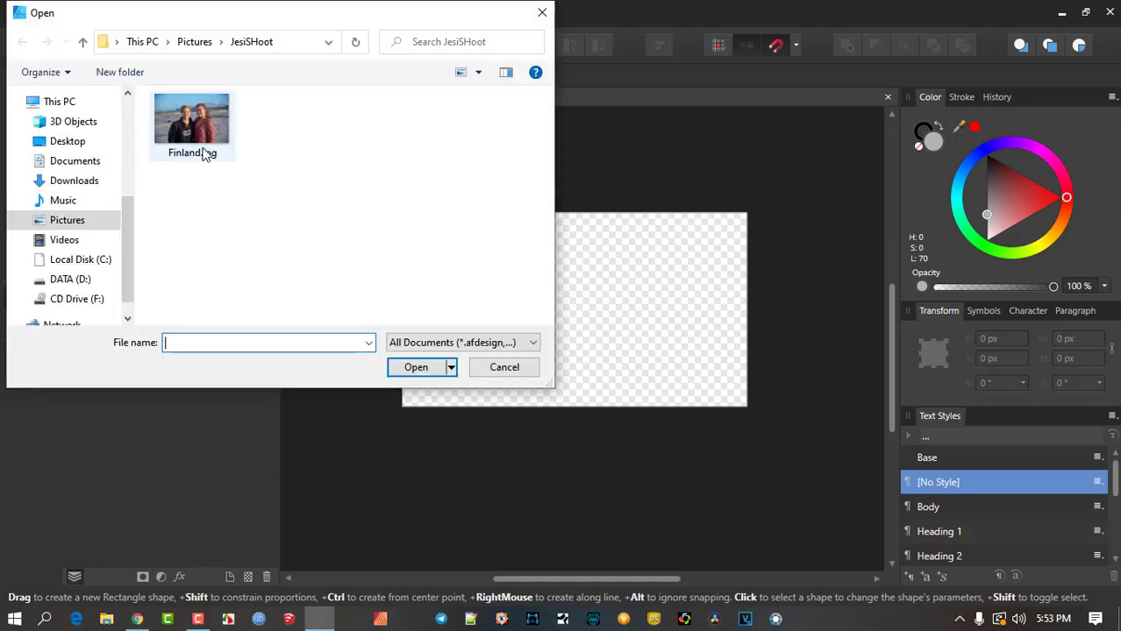
{"action": "double_click", "coordinate": [192, 123]}
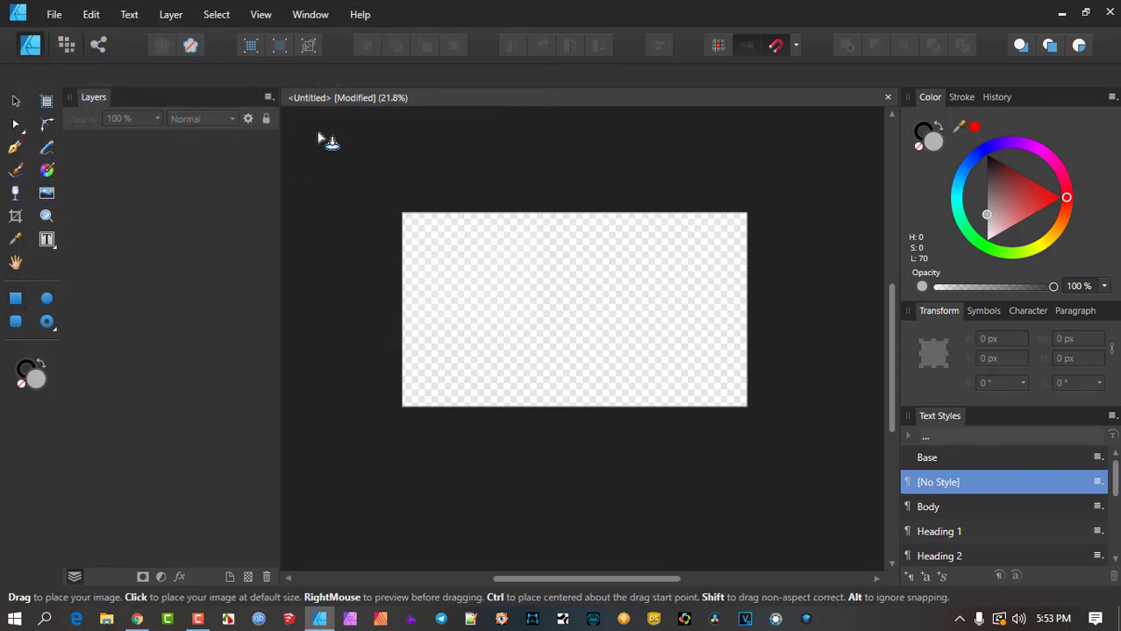
{"action": "left_click_drag", "start_coordinate": [319, 136], "coordinate": [817, 544]}
Reposition the Finland image vertically over the canvas and enlarge it to about 3447 × 2298 px.
{"action": "left_click_drag", "start_coordinate": [645, 251], "coordinate": [635, 241]}
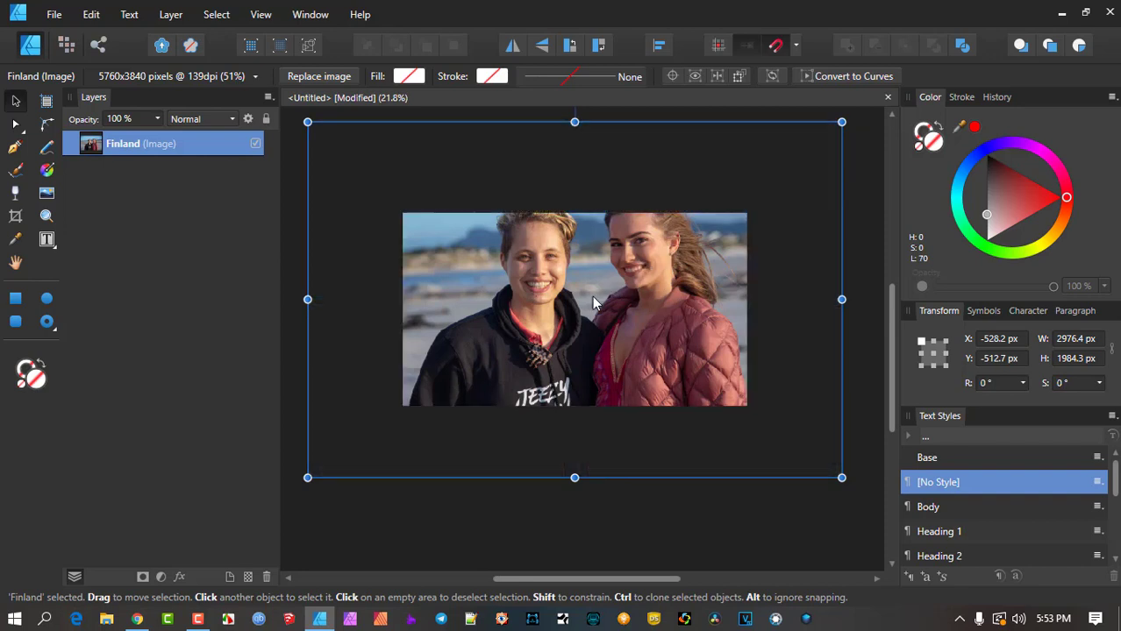
{"action": "key", "text": "ctrl+z"}
{"action": "left_click_drag", "start_coordinate": [614, 201], "coordinate": [615, 193]}
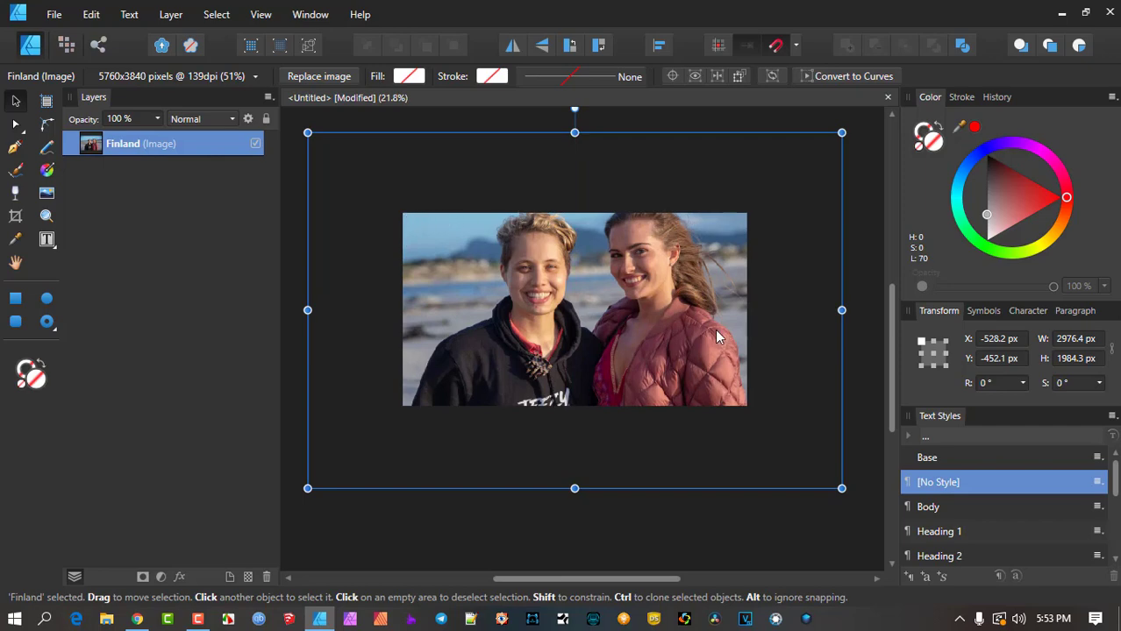
{"action": "left_click_drag", "start_coordinate": [840, 493], "coordinate": [925, 545]}
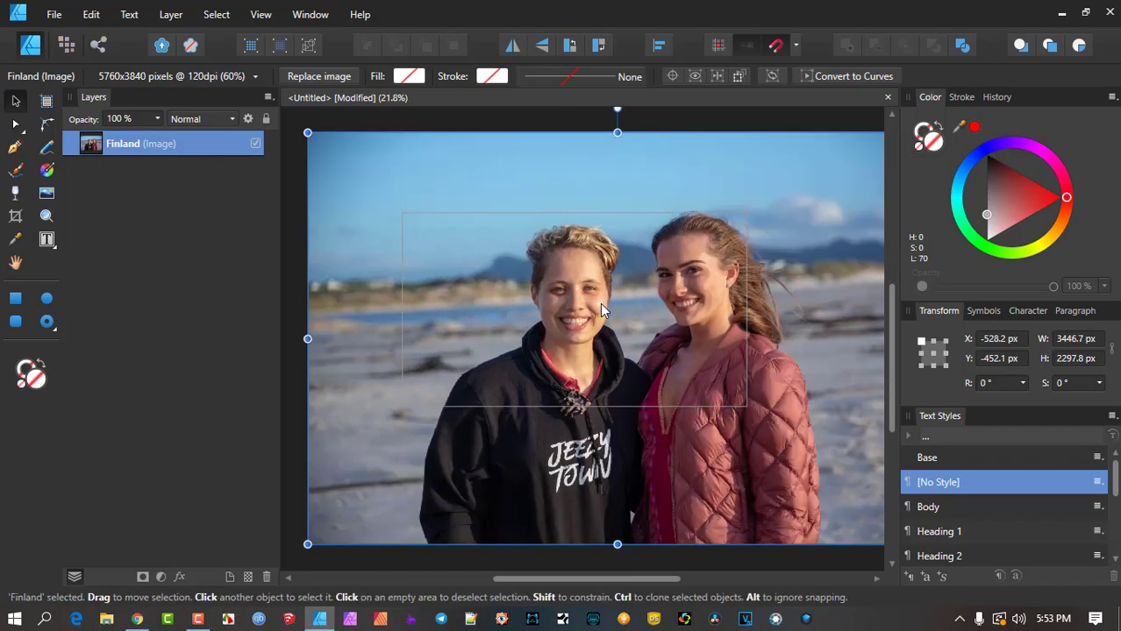
Turn on Clip to Canvas in the view mode.
{"action": "scroll", "coordinate": [511, 243], "scroll_direction": "down", "scroll_amount": 3, "text": "ctrl"}
{"action": "scroll", "coordinate": [583, 292], "scroll_direction": "up", "scroll_amount": 1}
{"action": "scroll", "coordinate": [612, 307], "scroll_direction": "up", "scroll_amount": 1}
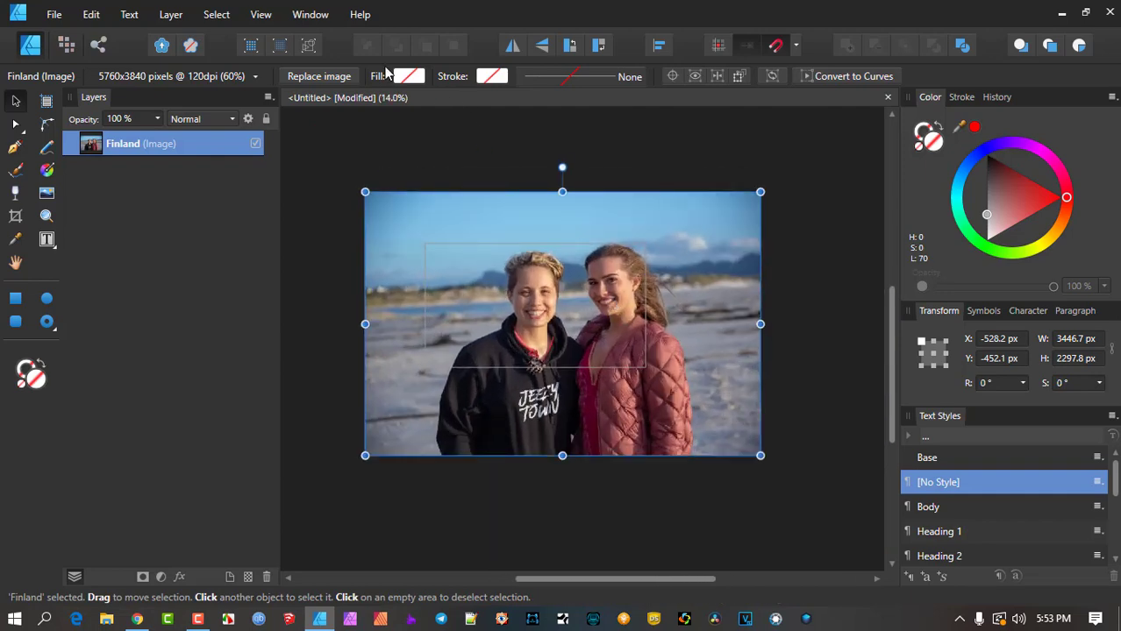
{"action": "left_click", "coordinate": [263, 15]}
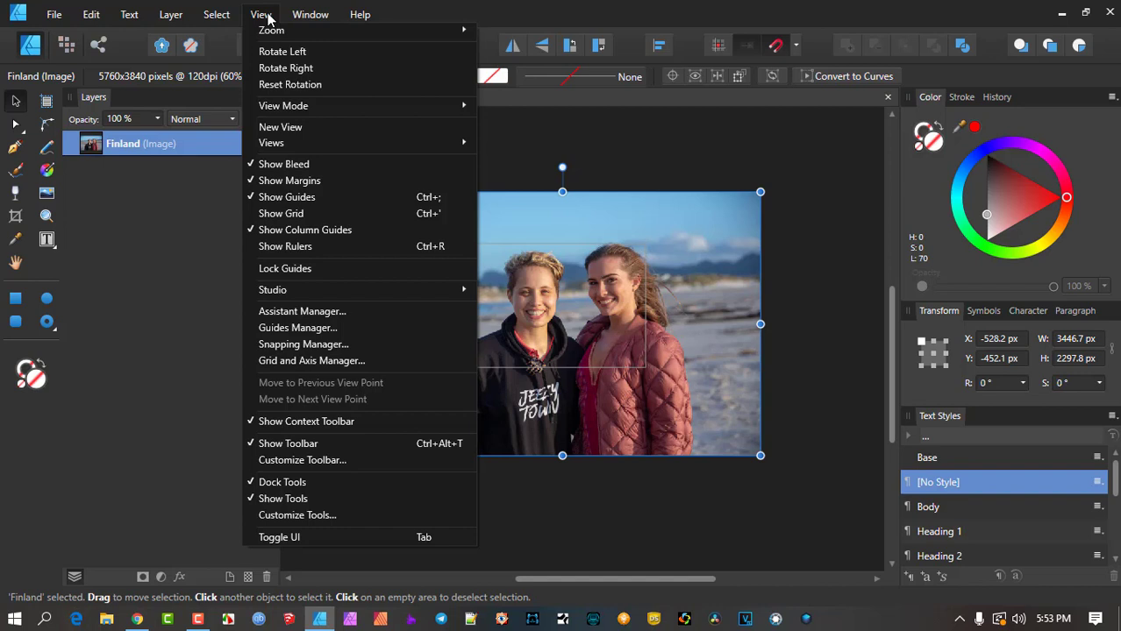
{"action": "mouse_move", "coordinate": [293, 107]}
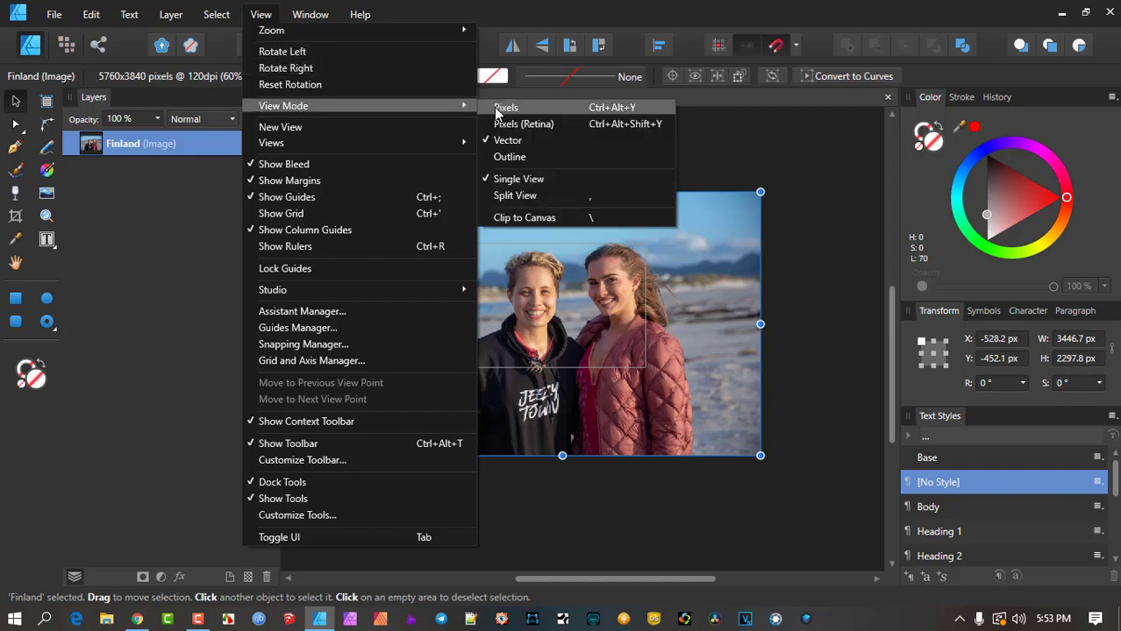
{"action": "left_click", "coordinate": [573, 217]}
Move the Finland image so its upper-left corner sits at about X -763 px, Y -395 px.
{"action": "left_click_drag", "start_coordinate": [680, 335], "coordinate": [655, 346]}
{"action": "scroll", "coordinate": [656, 347], "scroll_direction": "left", "scroll_amount": 3}
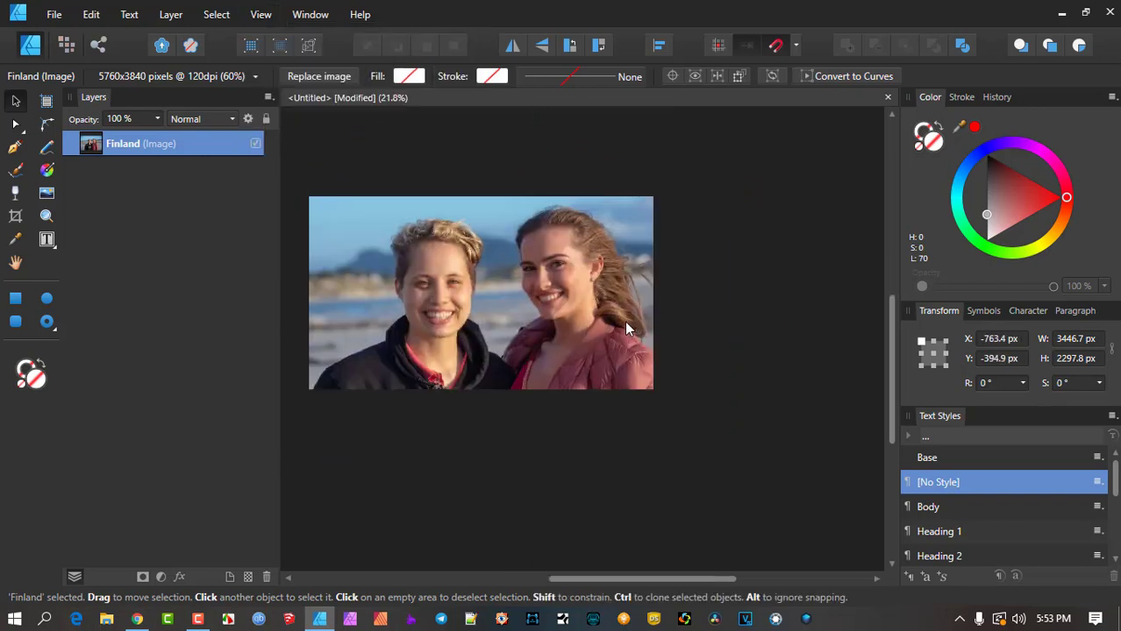
{"action": "scroll", "coordinate": [711, 322], "scroll_direction": "right", "scroll_amount": 1}
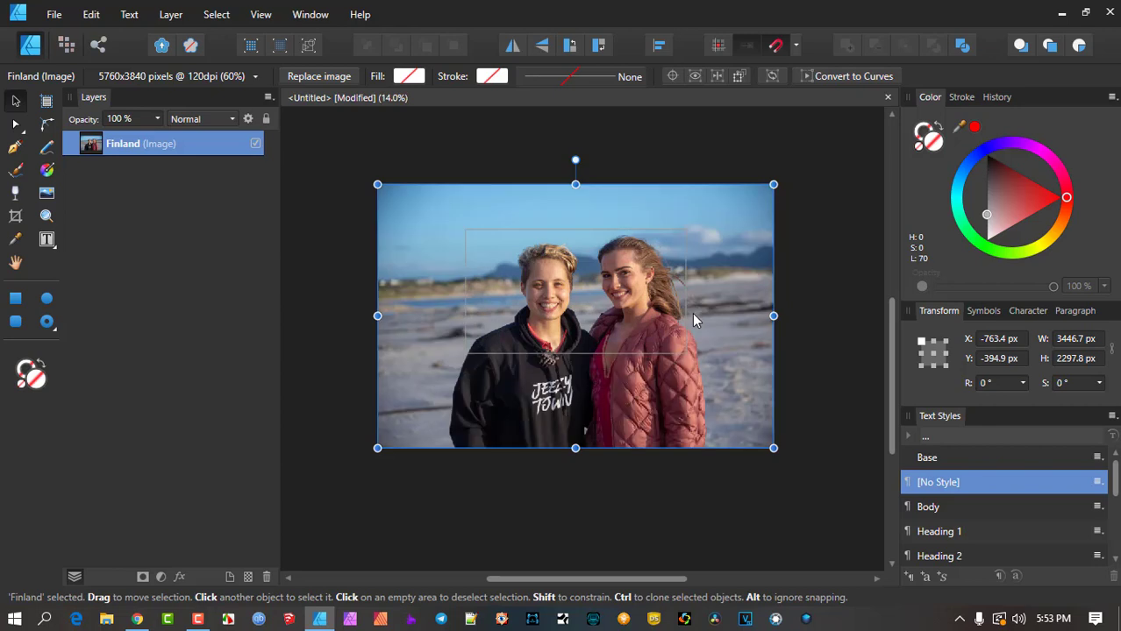
{"action": "scroll", "coordinate": [619, 376], "scroll_direction": "up", "scroll_amount": 2}
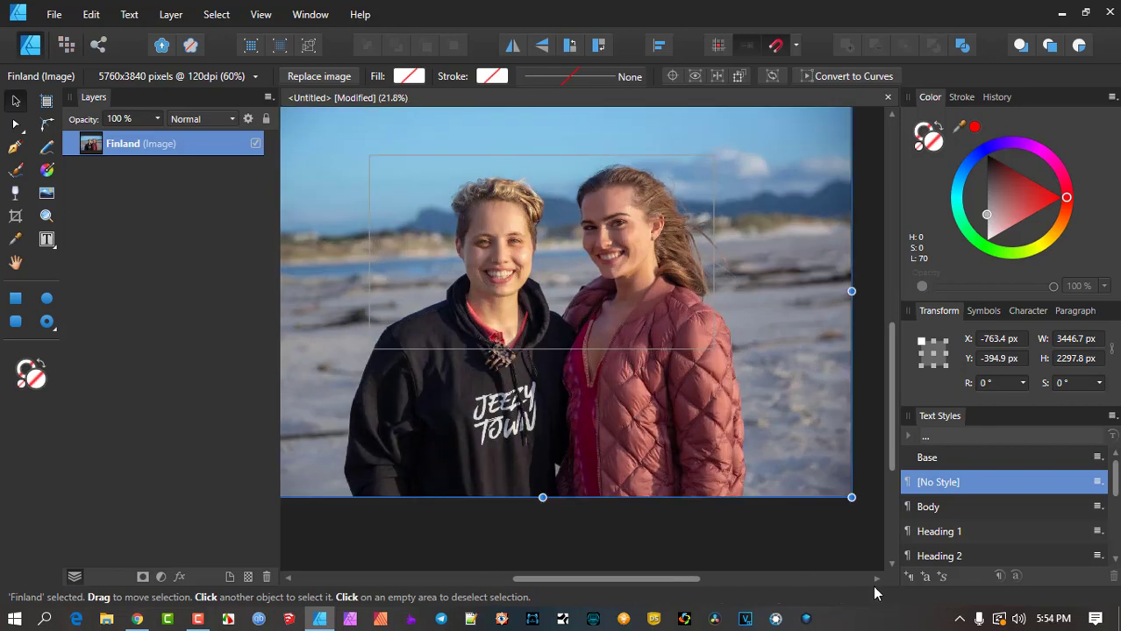
Enlarge the Finland image to about 3579 × 2386 px and move it to about X -830 px, Y -294 px.
{"action": "left_click_drag", "start_coordinate": [850, 497], "coordinate": [868, 512]}
{"action": "left_click_drag", "start_coordinate": [804, 434], "coordinate": [769, 430]}
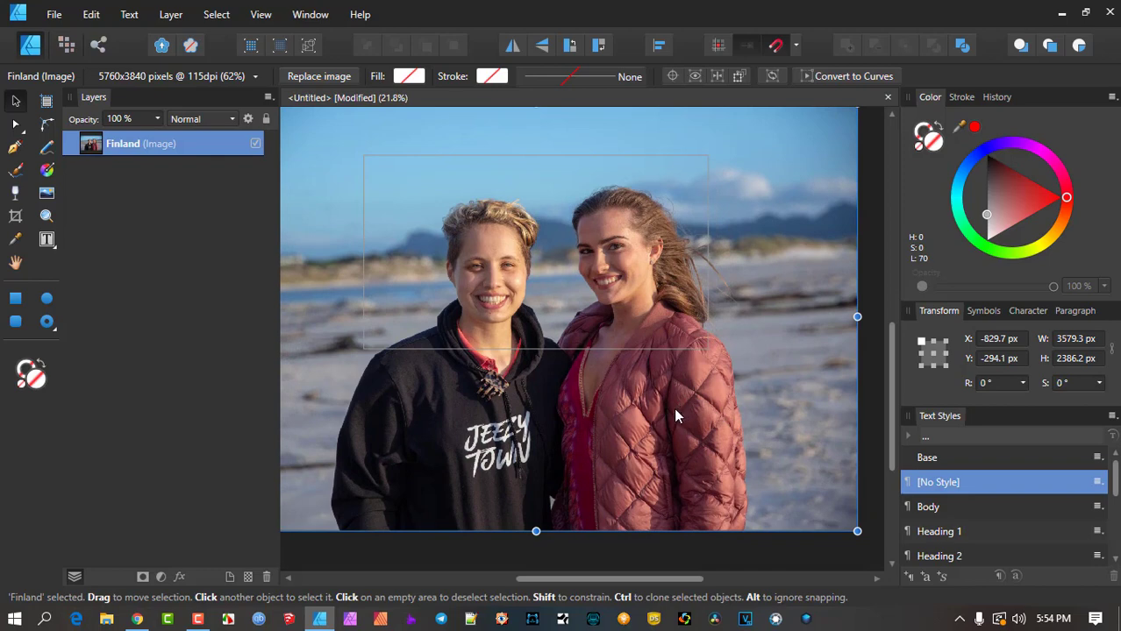
{"action": "scroll", "coordinate": [633, 387], "scroll_direction": "up", "scroll_amount": 1}
{"action": "scroll", "coordinate": [631, 386], "scroll_direction": "up", "scroll_amount": 1}
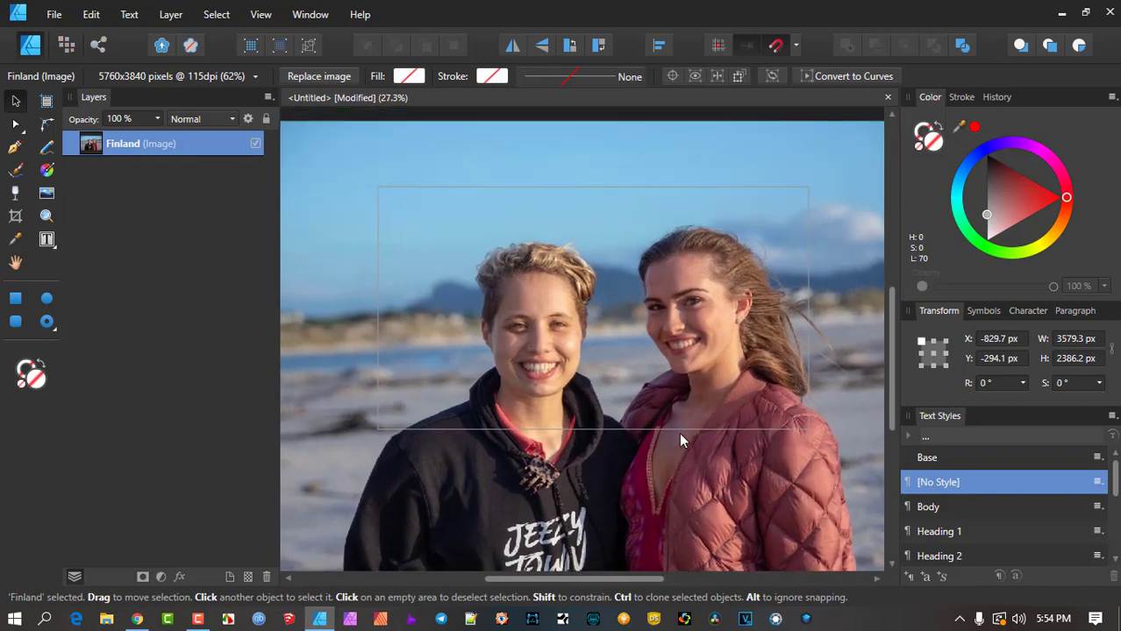
{"action": "scroll", "coordinate": [429, 151], "scroll_direction": "down", "scroll_amount": 2}
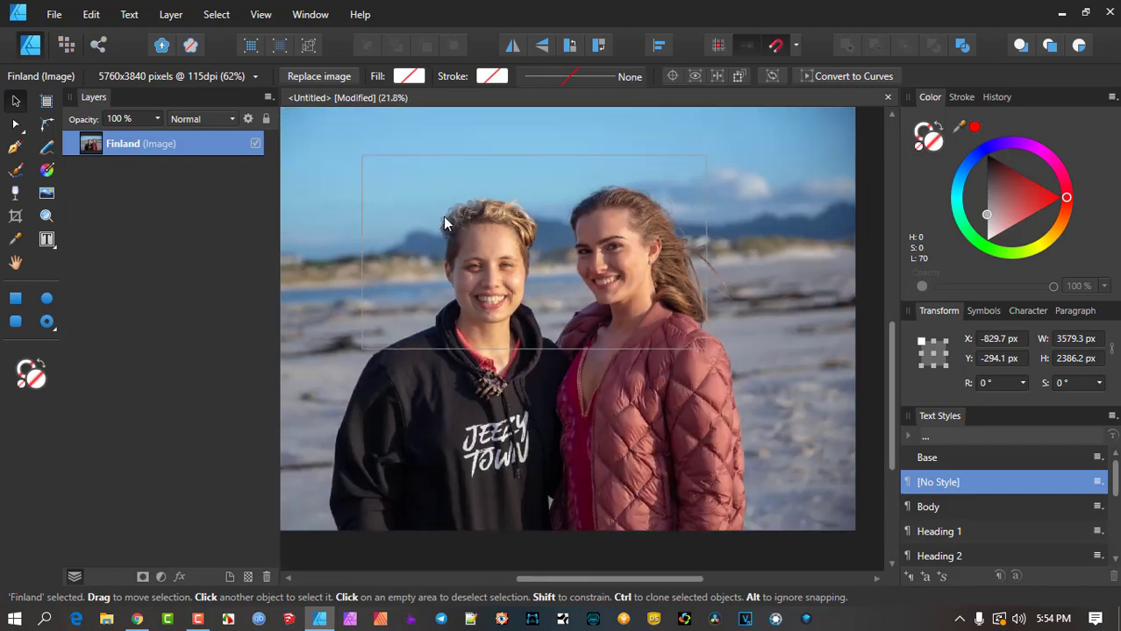
{"action": "scroll", "coordinate": [419, 189], "scroll_direction": "up", "scroll_amount": 1}
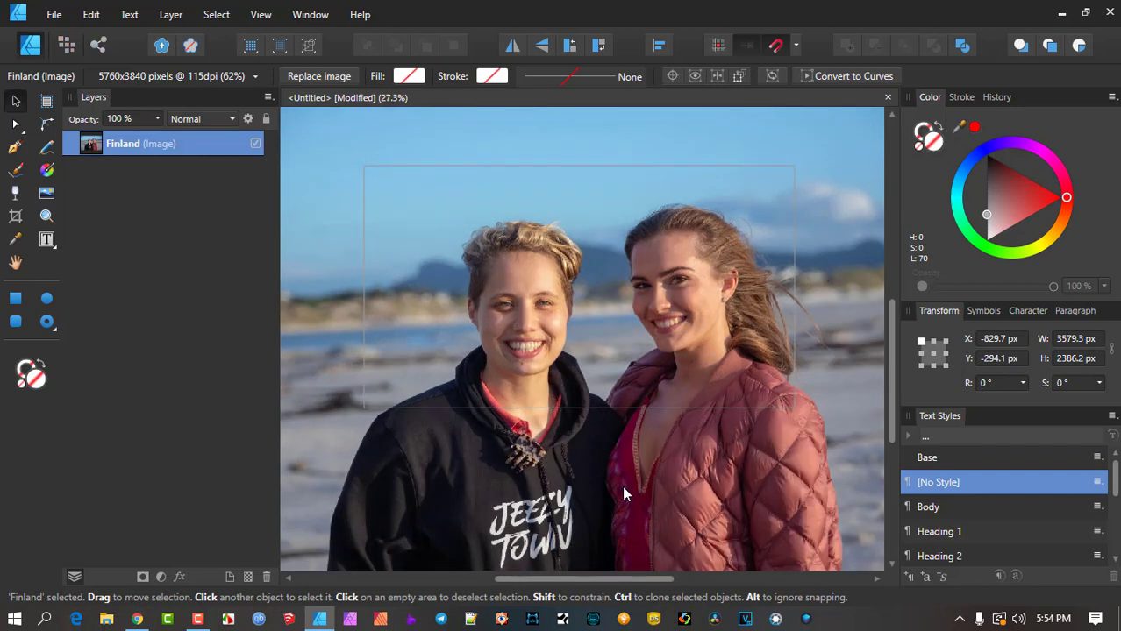
{"action": "scroll", "coordinate": [537, 334], "scroll_direction": "up", "scroll_amount": 1}
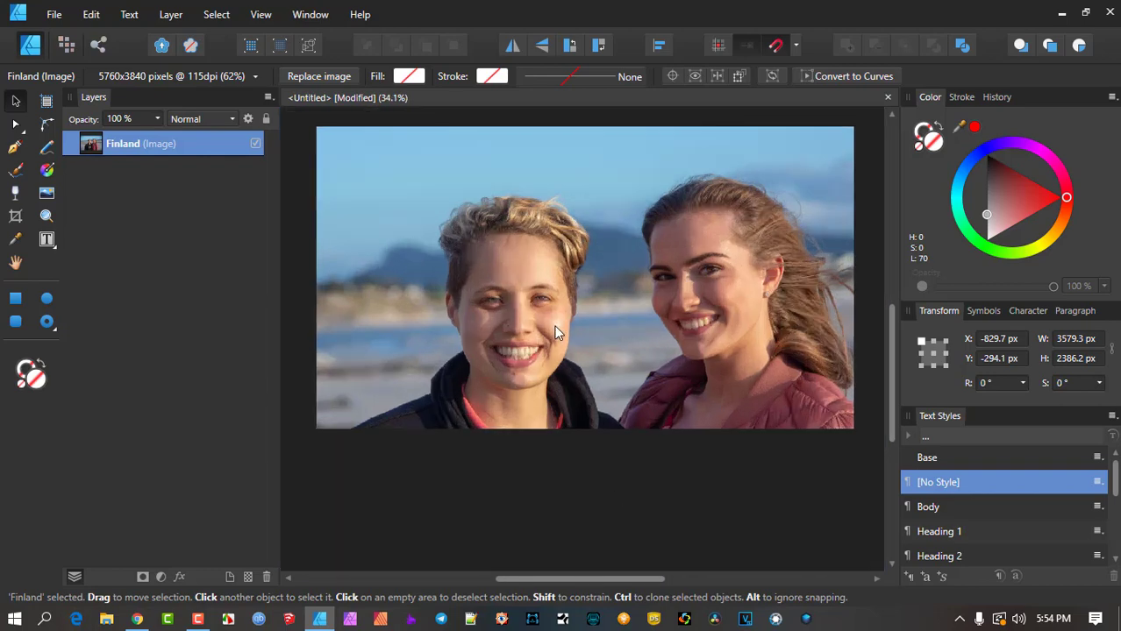
Slide the Finland image far left across the clipped canvas and back to about X -1017 px, Y -403 px.
{"action": "left_click_drag", "start_coordinate": [599, 263], "coordinate": [277, 241]}
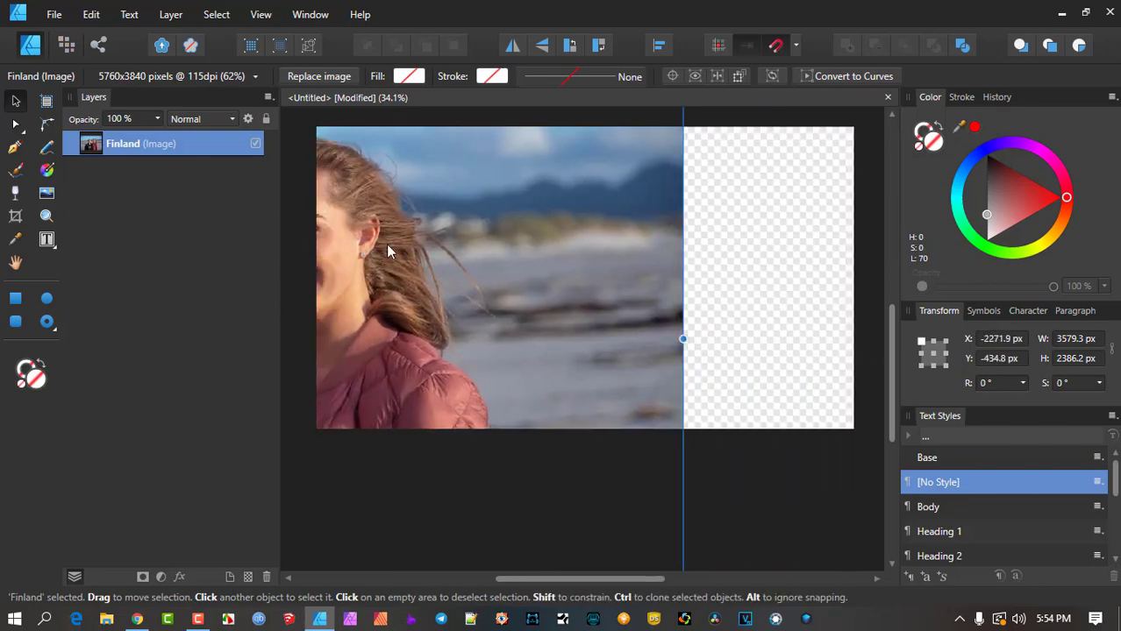
{"action": "left_click_drag", "start_coordinate": [377, 245], "coordinate": [718, 252]}
{"action": "scroll", "coordinate": [716, 251], "scroll_direction": "down", "scroll_amount": 3}
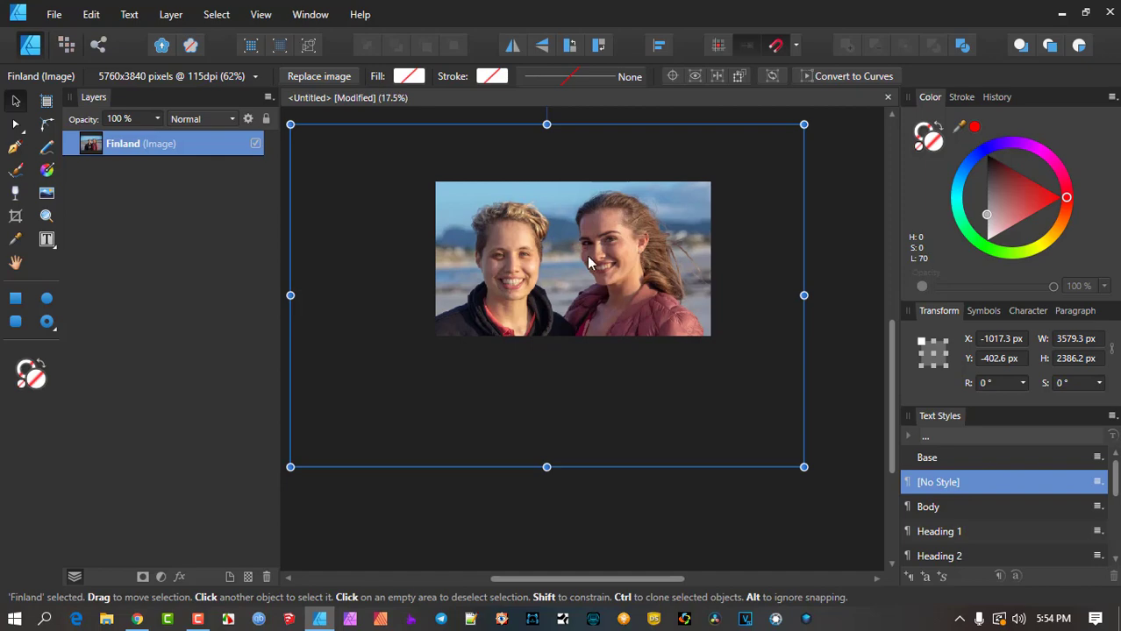
Shrink the Finland image to about 2980 × 1986 px and position it at about X -697 px, Y -219 px.
{"action": "left_click_drag", "start_coordinate": [695, 379], "coordinate": [735, 385]}
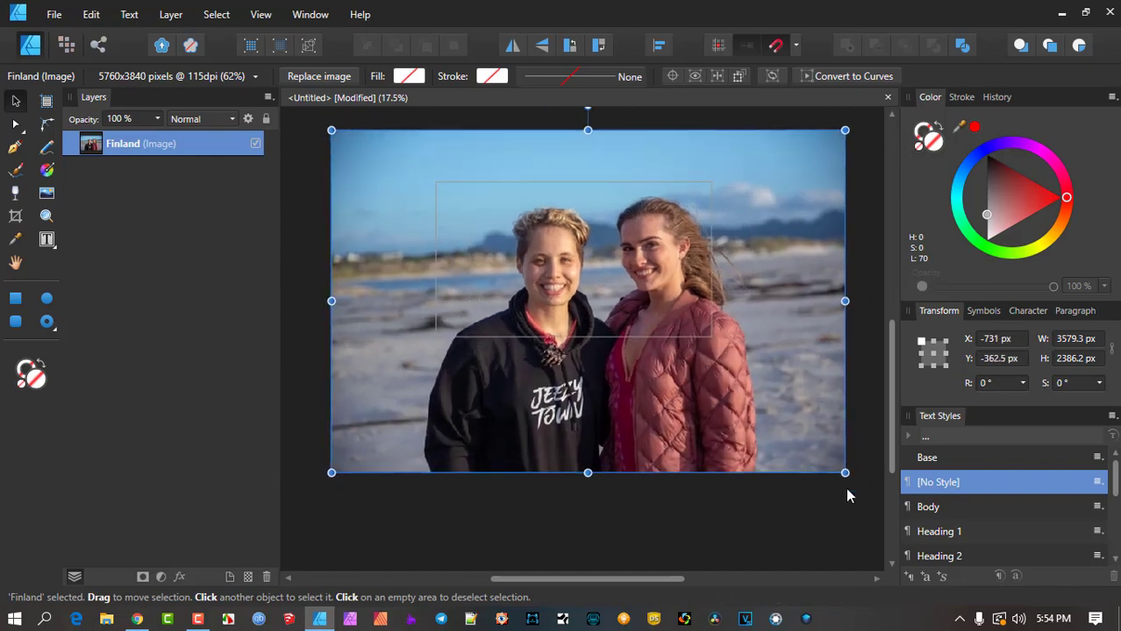
{"action": "left_click_drag", "start_coordinate": [844, 475], "coordinate": [759, 415]}
{"action": "left_click_drag", "start_coordinate": [617, 277], "coordinate": [617, 300]}
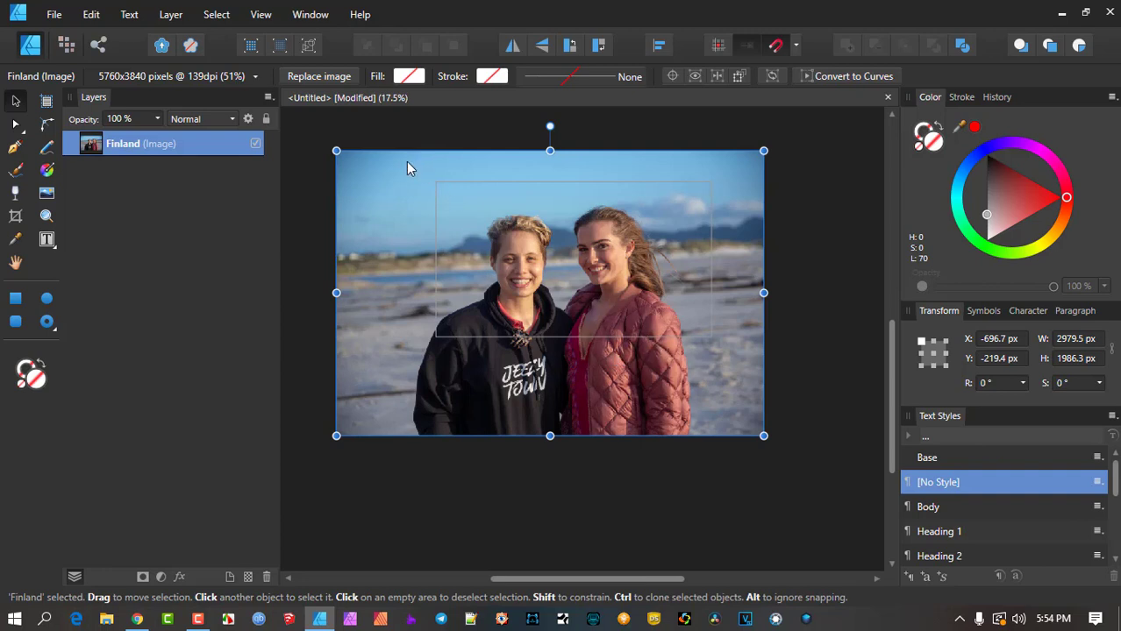
Open a new view of the document and float all document windows.
{"action": "left_click", "coordinate": [263, 14]}
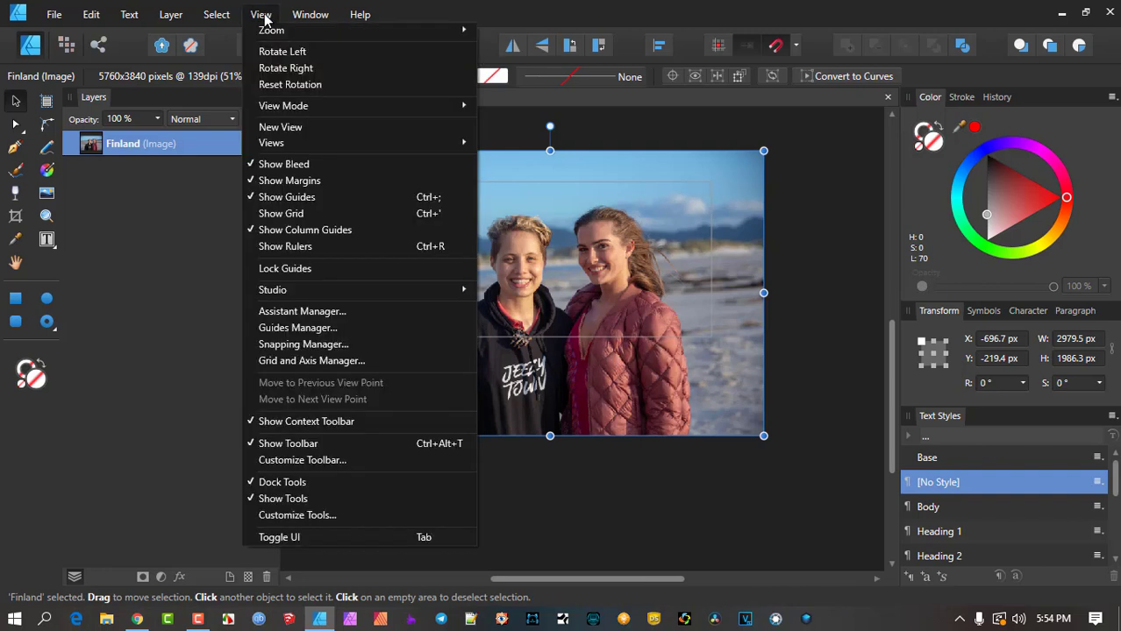
{"action": "left_click", "coordinate": [300, 127]}
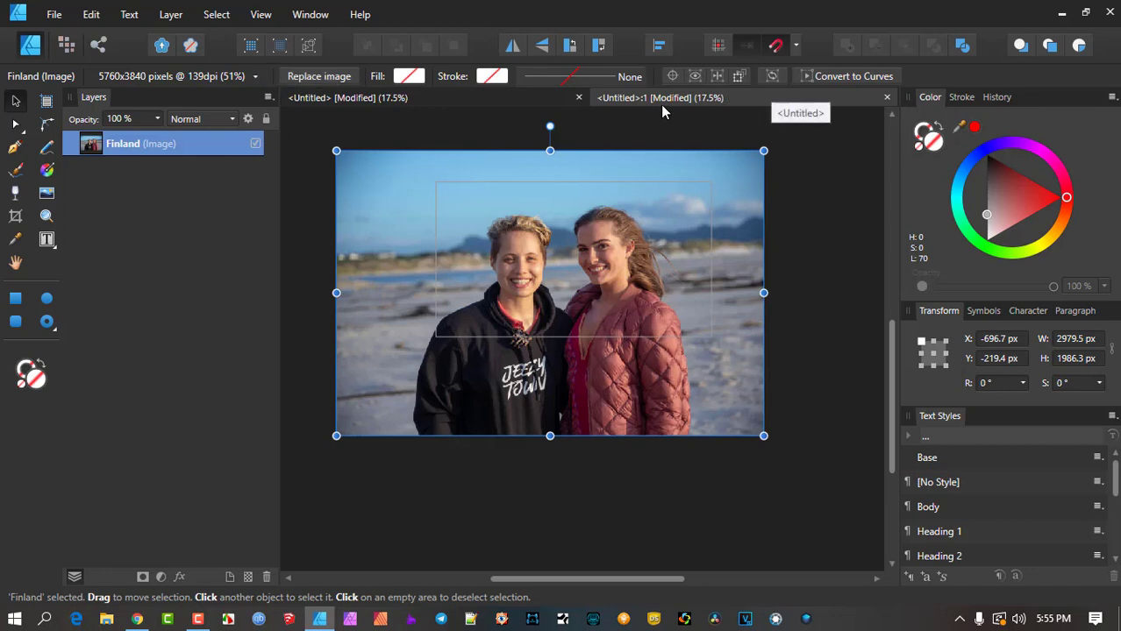
{"action": "left_click", "coordinate": [310, 15]}
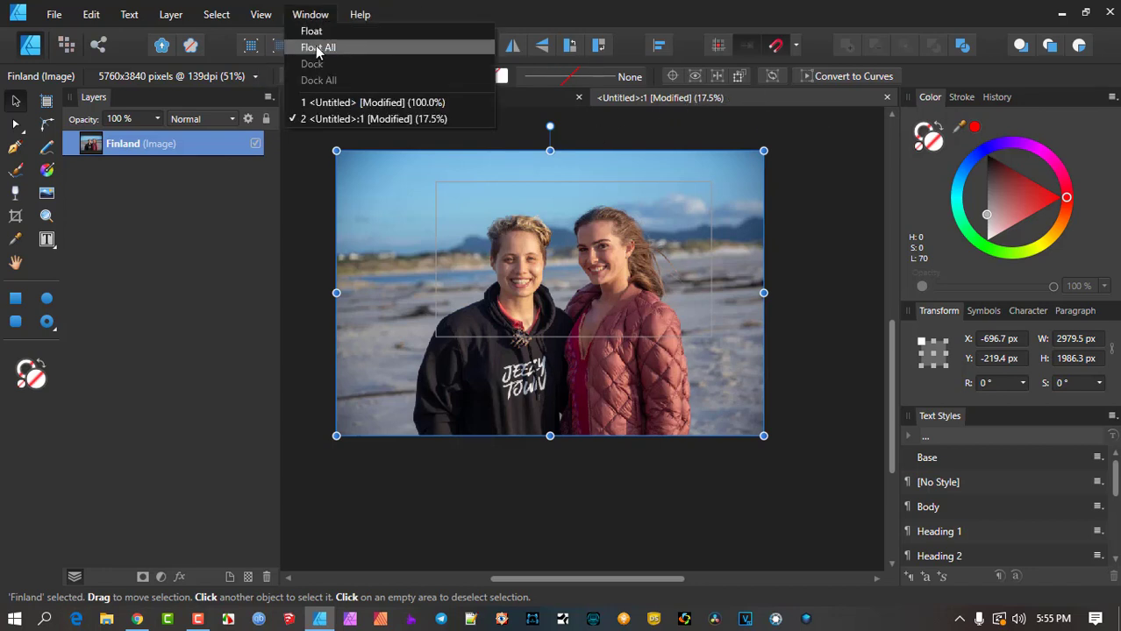
{"action": "left_click", "coordinate": [317, 49]}
Arrange the two floating document windows side by side, narrowing the original one and zooming the second view to 21.1%.
{"action": "left_click_drag", "start_coordinate": [708, 138], "coordinate": [518, 147]}
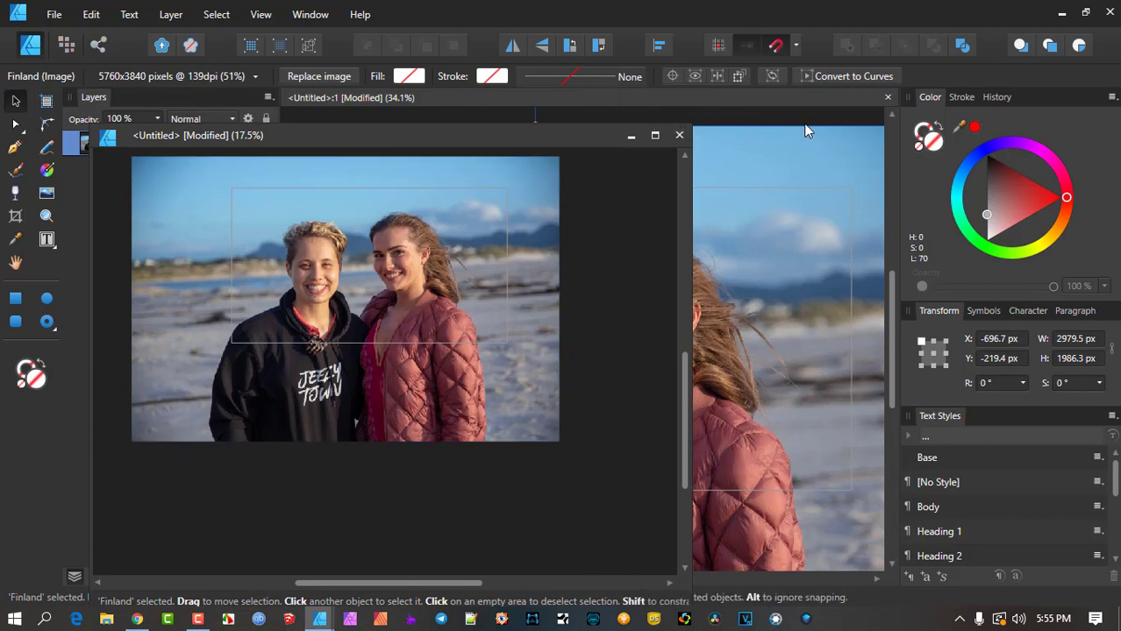
{"action": "left_click_drag", "start_coordinate": [728, 96], "coordinate": [783, 128]}
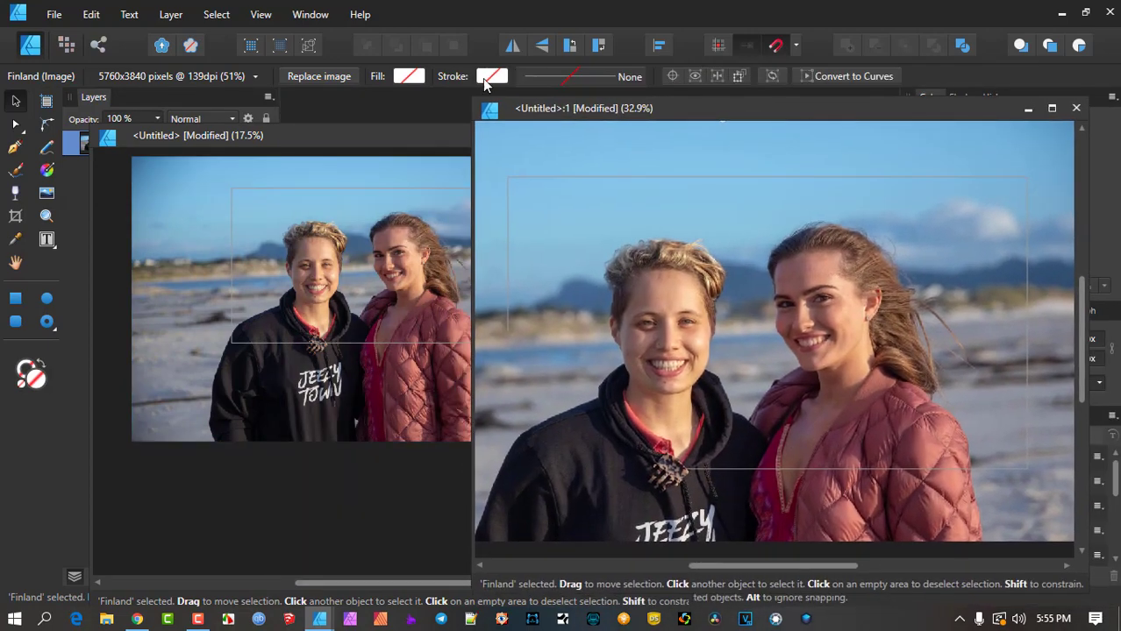
{"action": "left_click_drag", "start_coordinate": [470, 95], "coordinate": [530, 122]}
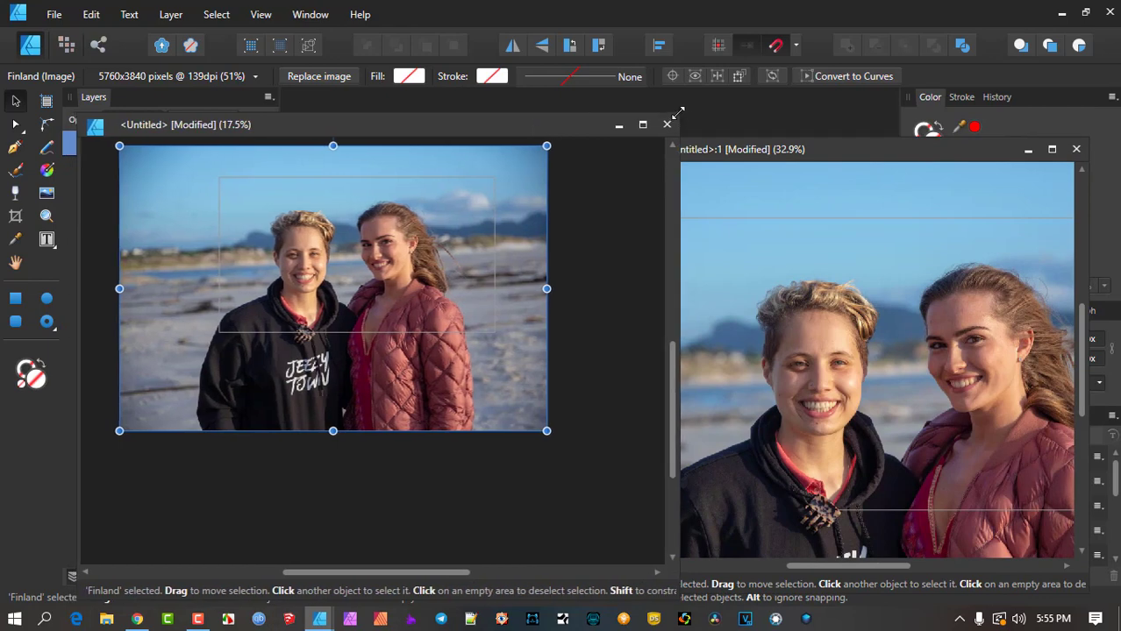
{"action": "left_click_drag", "start_coordinate": [675, 115], "coordinate": [599, 154]}
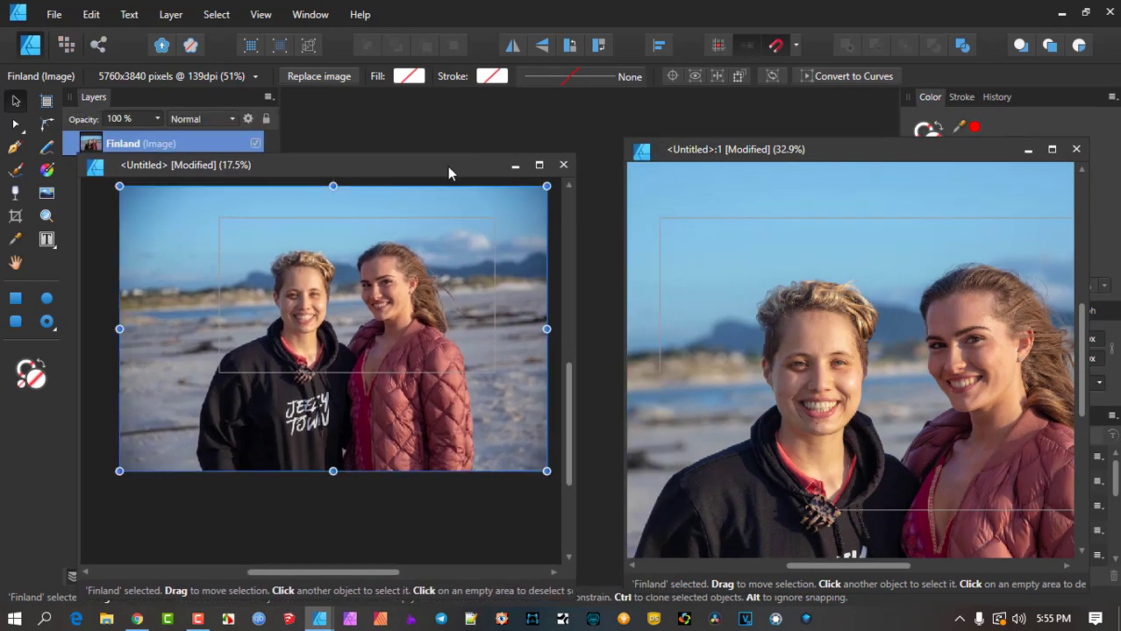
{"action": "left_click_drag", "start_coordinate": [448, 169], "coordinate": [447, 130]}
{"action": "mouse_move", "coordinate": [807, 163]}
{"action": "left_mouse_down"}
{"action": "mouse_move", "coordinate": [770, 101]}
{"action": "mouse_move", "coordinate": [802, 182]}
{"action": "left_mouse_up"}
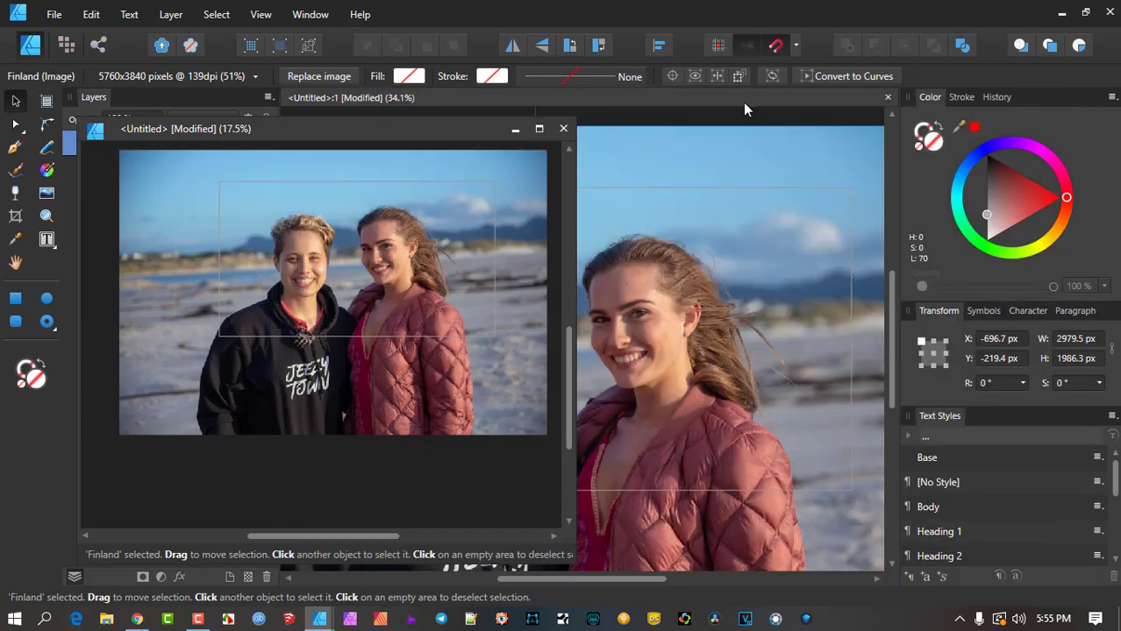
{"action": "left_click_drag", "start_coordinate": [743, 109], "coordinate": [834, 118]}
{"action": "scroll", "coordinate": [813, 267], "scroll_direction": "down", "scroll_amount": 3}
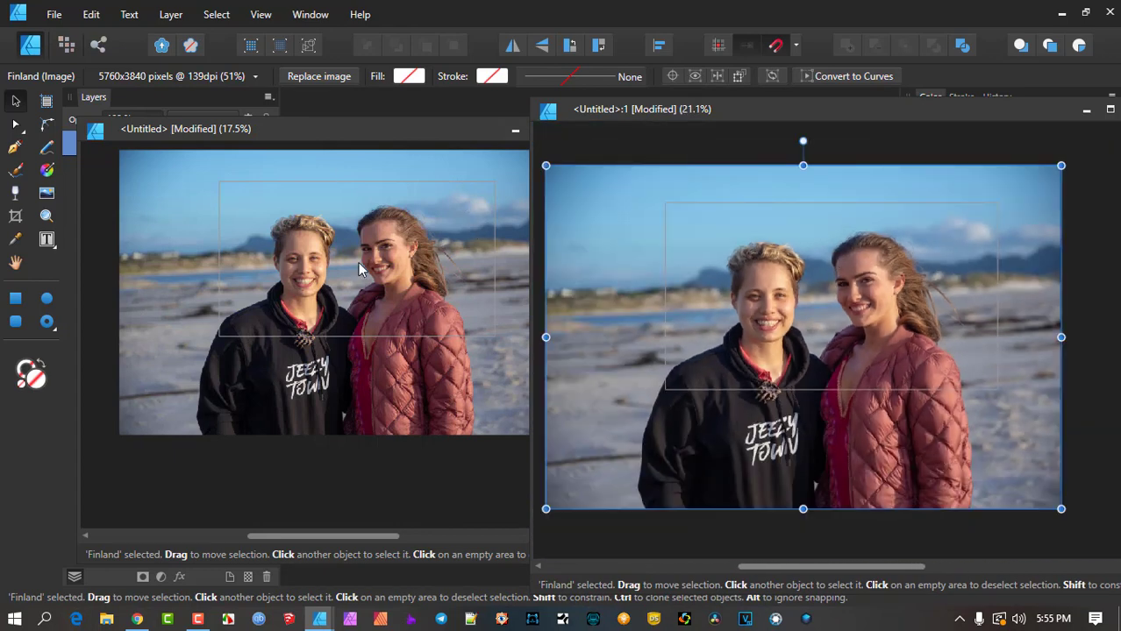
Move the Finland image slightly up in the original window and slightly right in the second view.
{"action": "left_click", "coordinate": [351, 239]}
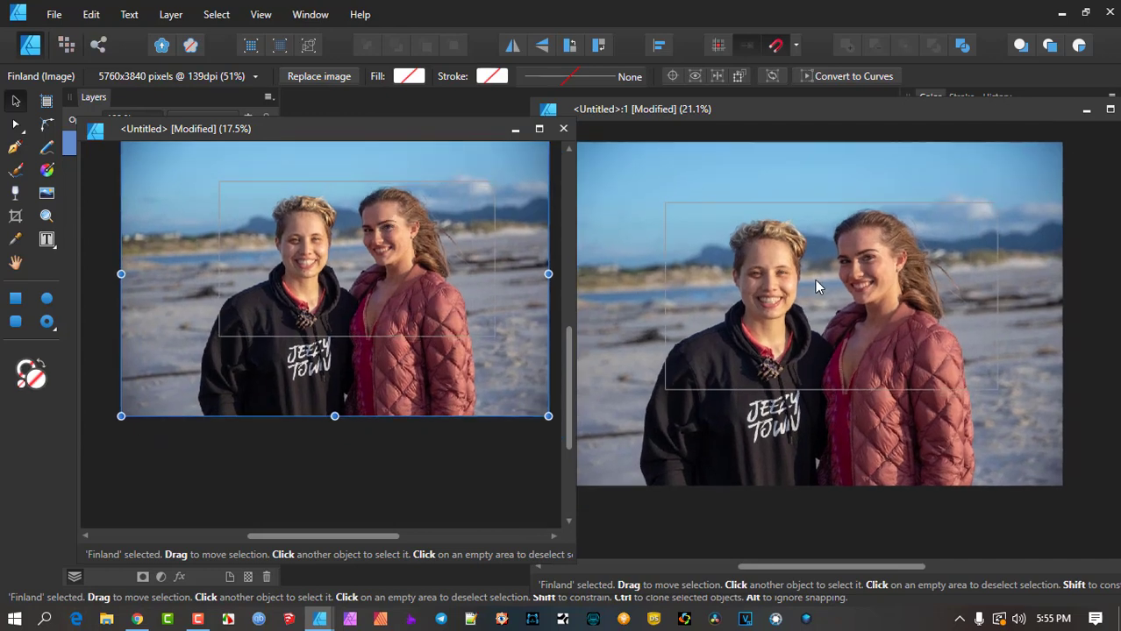
{"action": "left_click_drag", "start_coordinate": [815, 280], "coordinate": [840, 283]}
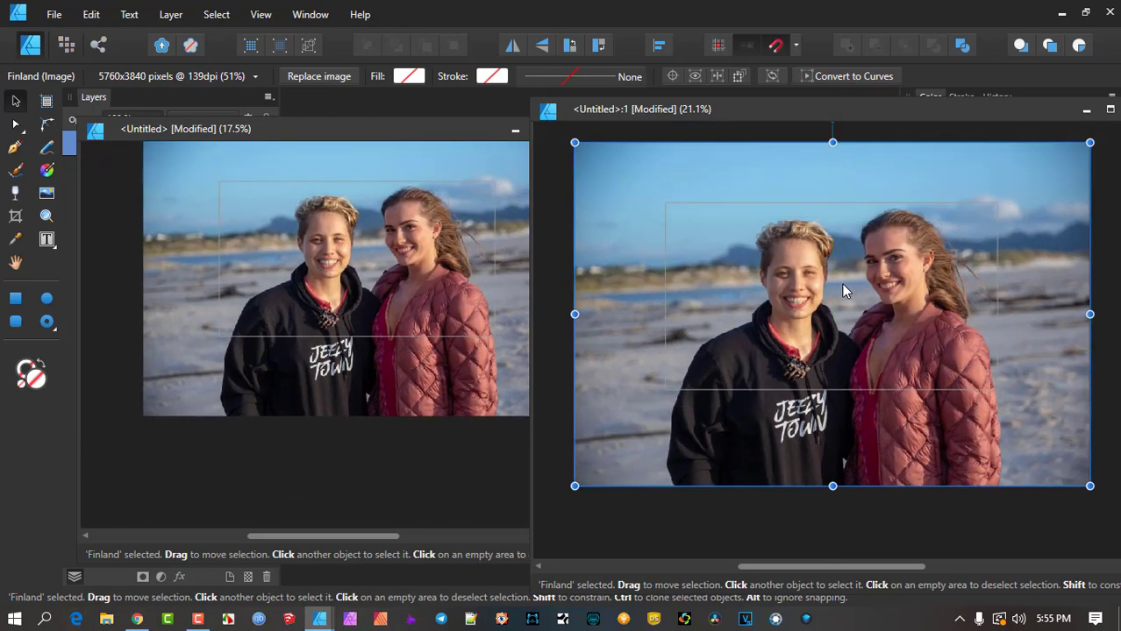
Turn on Clip to Canvas for the second view and zoom it to 51.4%.
{"action": "left_click", "coordinate": [262, 15]}
{"action": "left_click", "coordinate": [561, 8]}
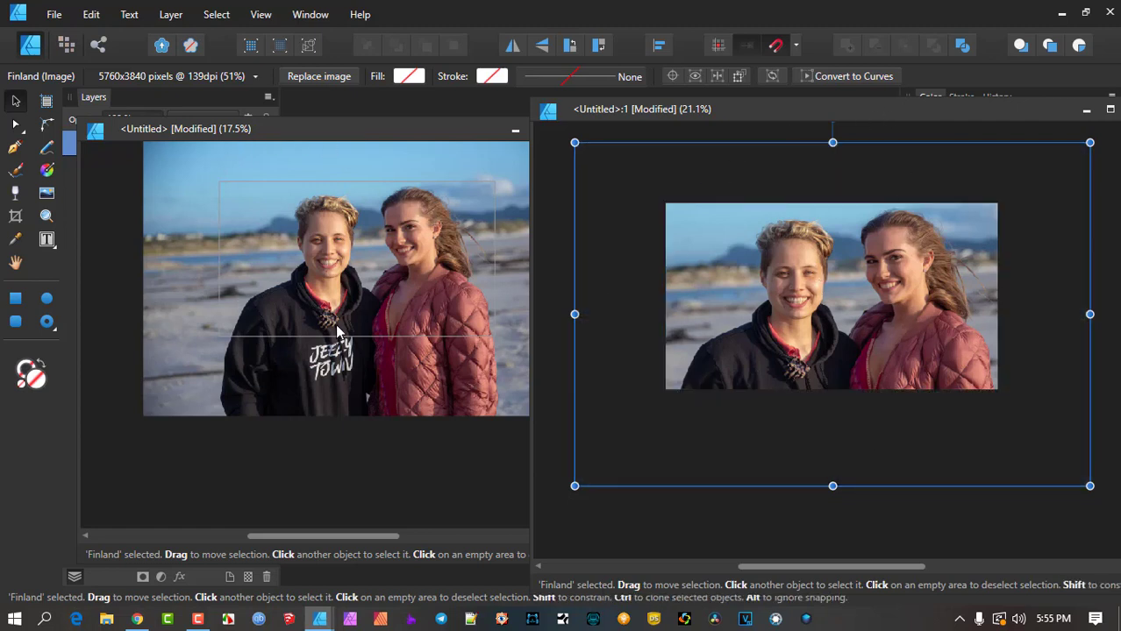
{"action": "scroll", "coordinate": [860, 281], "scroll_direction": "up", "scroll_amount": 2}
{"action": "scroll", "coordinate": [860, 281], "scroll_direction": "up", "scroll_amount": 2}
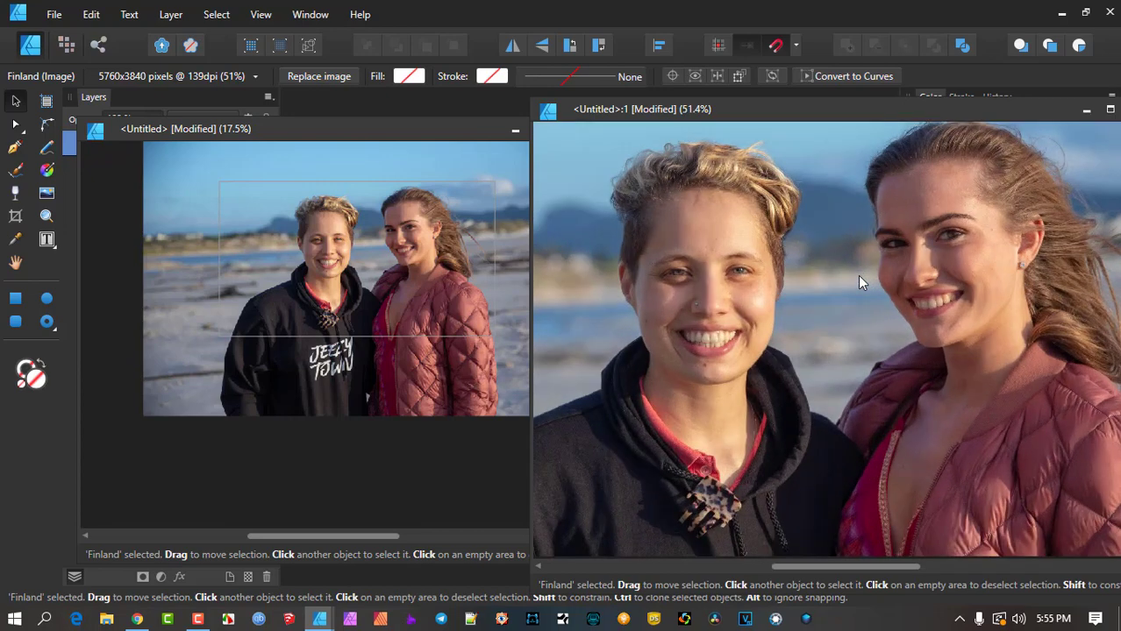
Reposition the Finland image over the canvas from the original window and zoom the second view to 32.9%.
{"action": "left_click", "coordinate": [340, 247]}
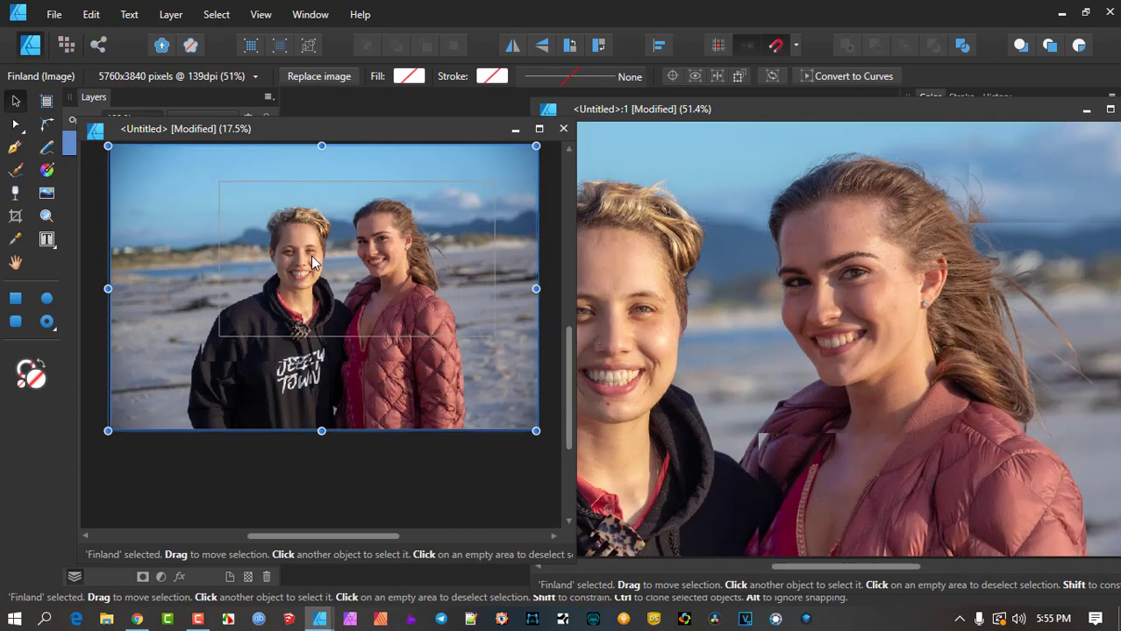
{"action": "left_click_drag", "start_coordinate": [313, 262], "coordinate": [348, 245]}
{"action": "scroll", "coordinate": [833, 278], "scroll_direction": "down", "scroll_amount": 2}
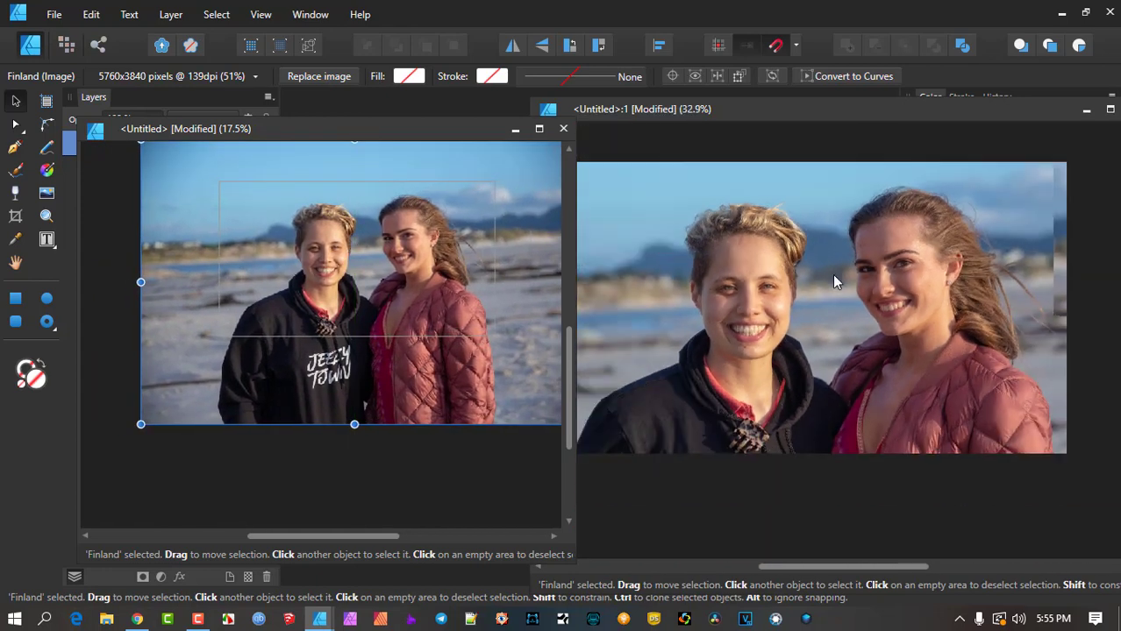
Draw a small grey circle over the lower-left part of the Finland image, outside the canvas, in the original window.
{"action": "scroll", "coordinate": [832, 277], "scroll_direction": "down", "scroll_amount": 1}
{"action": "left_click", "coordinate": [842, 280]}
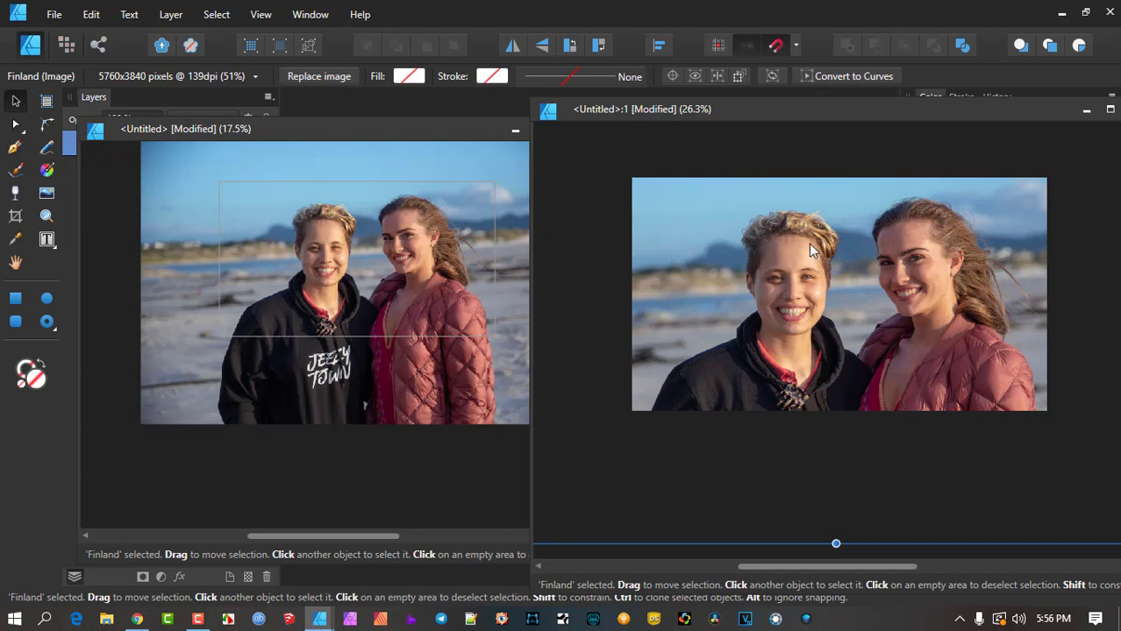
{"action": "scroll", "coordinate": [807, 244], "scroll_direction": "up", "scroll_amount": 1}
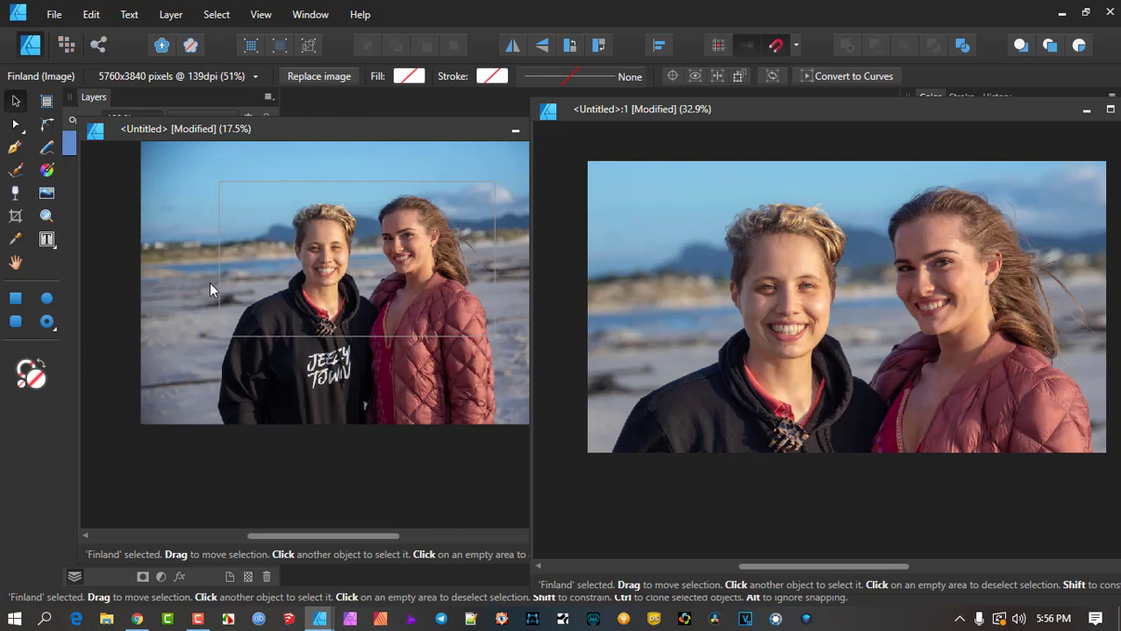
{"action": "scroll", "coordinate": [210, 282], "scroll_direction": "down", "scroll_amount": 2}
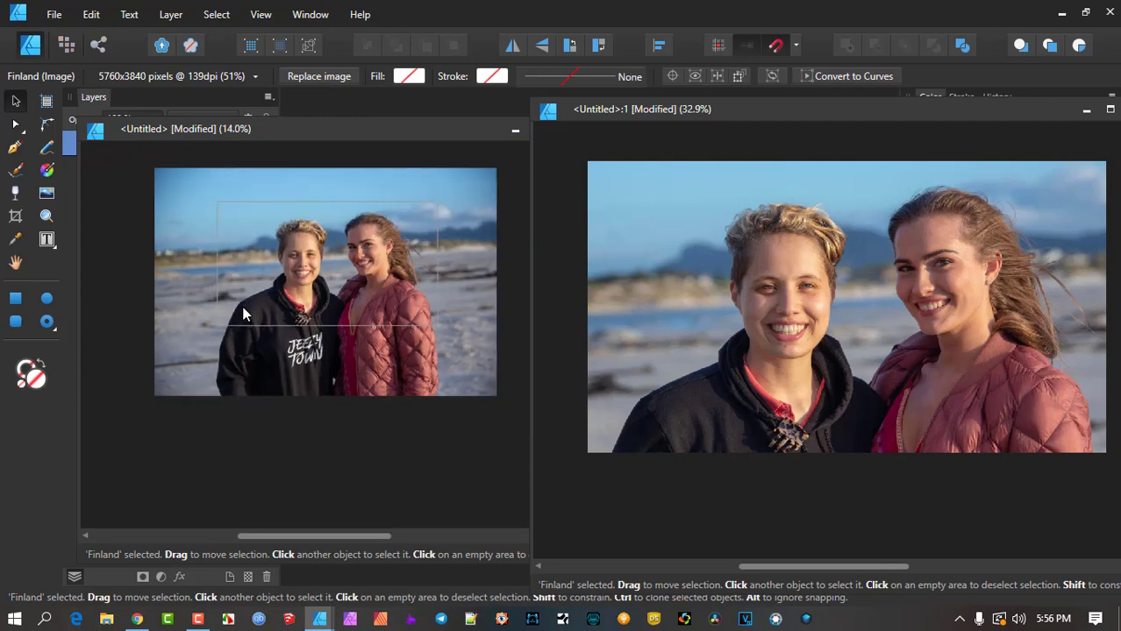
{"action": "left_click", "coordinate": [46, 298]}
{"action": "left_click_drag", "start_coordinate": [172, 351], "coordinate": [211, 392]}
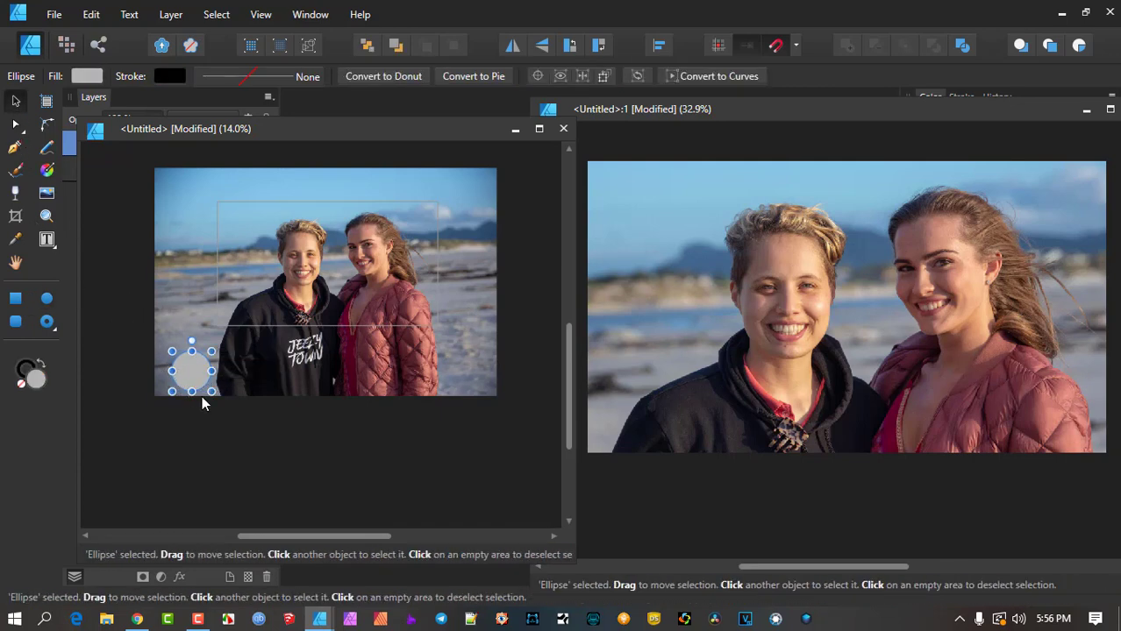
{"action": "left_click", "coordinate": [420, 452]}
Duplicate the grey circle and place the copy level with it over the black hoodie, below the canvas edge.
{"action": "scroll", "coordinate": [366, 299], "scroll_direction": "up", "scroll_amount": 1}
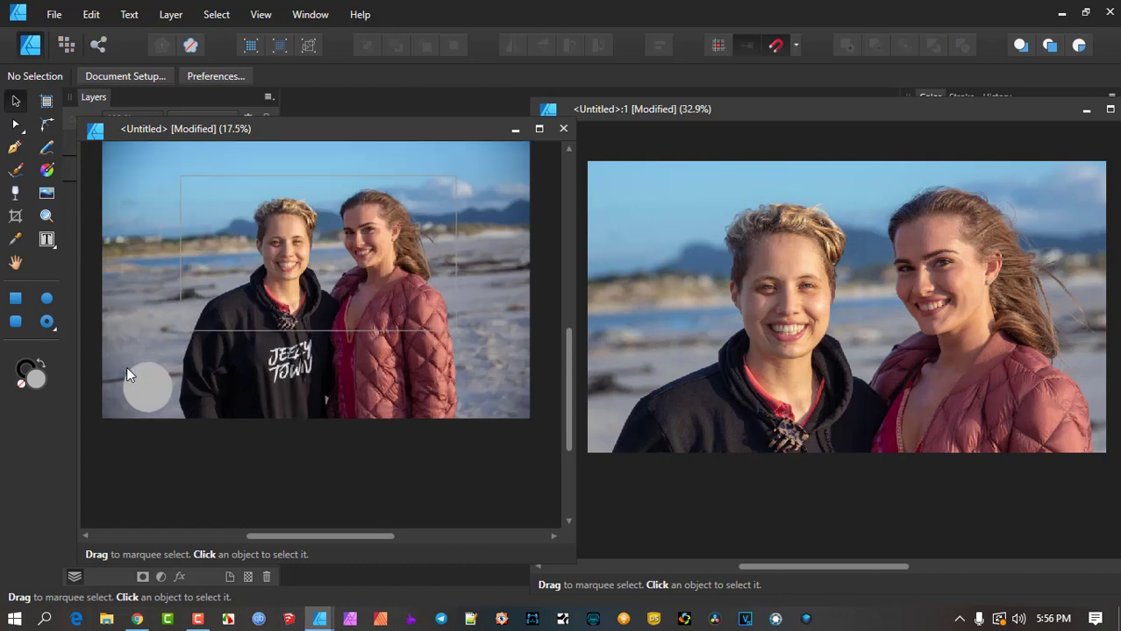
{"action": "left_click", "coordinate": [148, 384]}
{"action": "left_click_drag", "start_coordinate": [148, 384], "coordinate": [273, 387]}
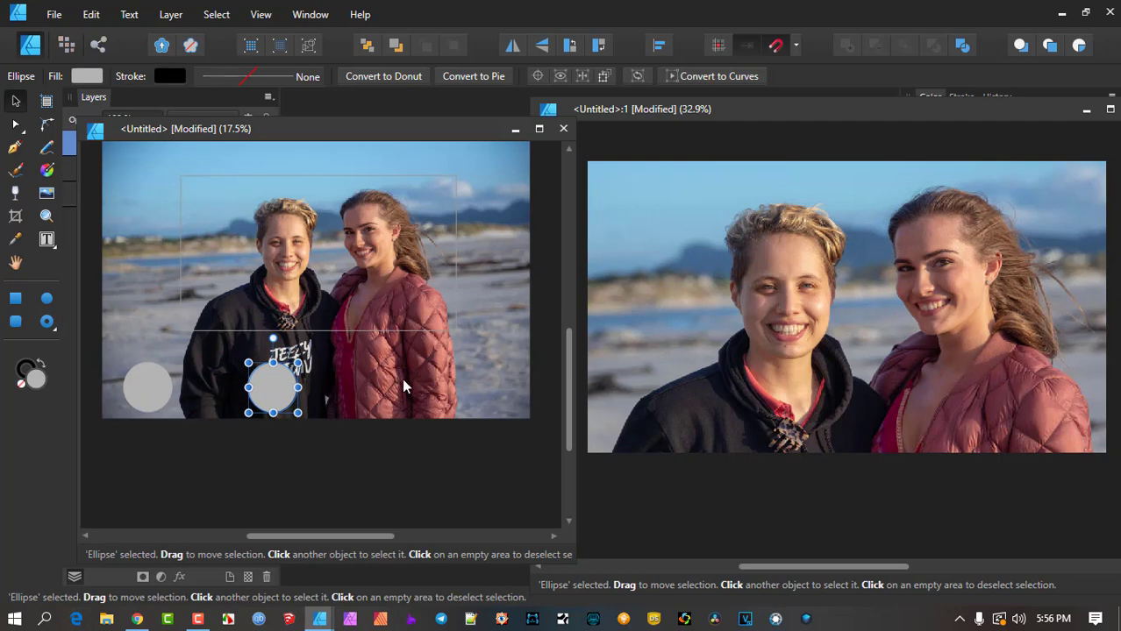
Move the duplicated circle onto the canvas's upper-left corner and enlarge it so it overlaps the canvas edge.
{"action": "scroll", "coordinate": [415, 355], "scroll_direction": "up", "scroll_amount": 1}
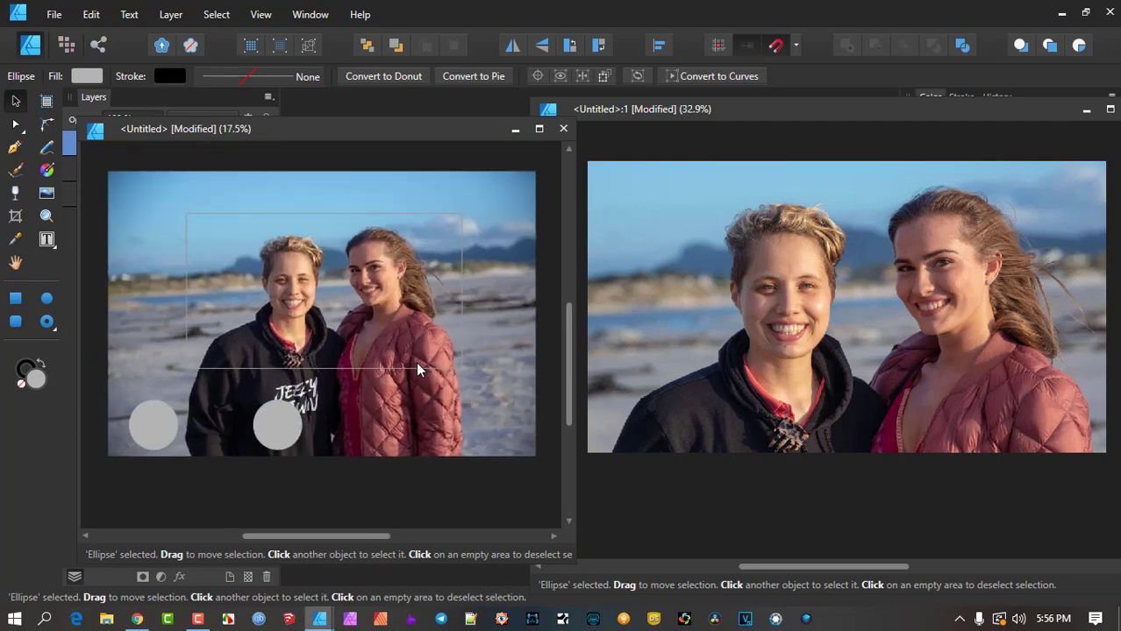
{"action": "scroll", "coordinate": [405, 322], "scroll_direction": "up", "scroll_amount": 1}
{"action": "scroll", "coordinate": [404, 324], "scroll_direction": "down", "scroll_amount": 2}
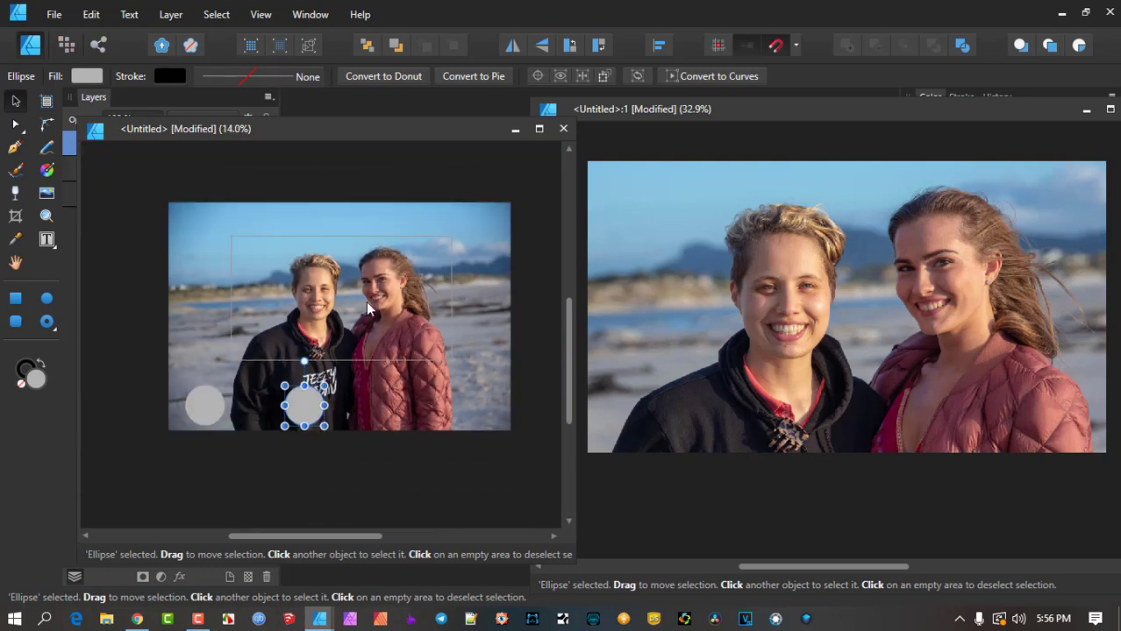
{"action": "left_click_drag", "start_coordinate": [300, 421], "coordinate": [245, 250]}
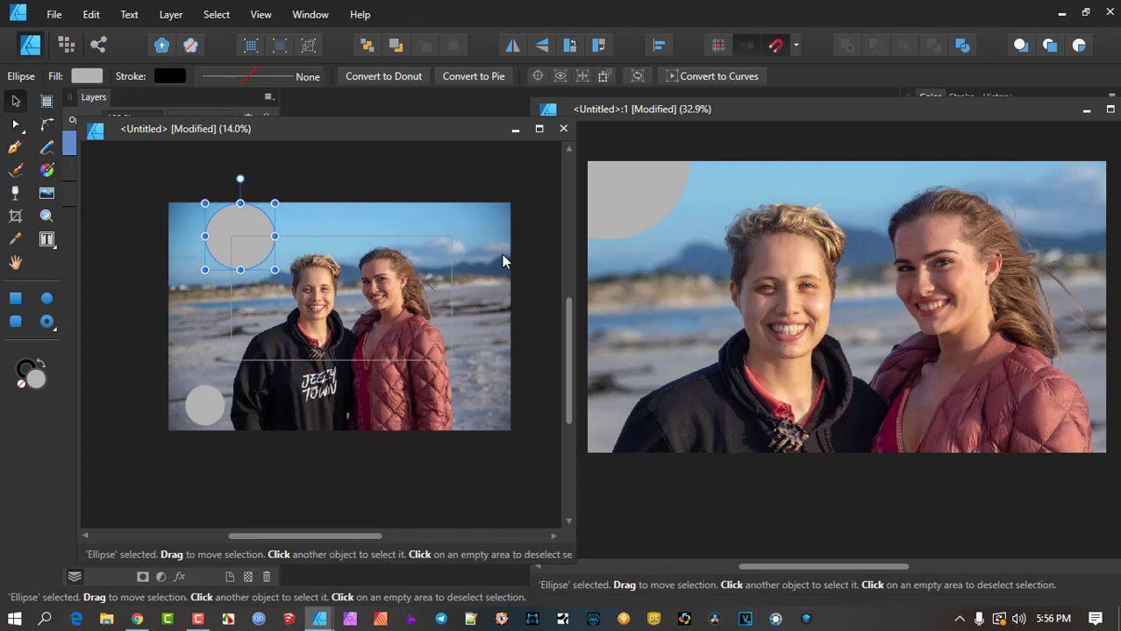
Select the Finland image and enlarge it slightly from its lower-right corner in the original window.
{"action": "left_click", "coordinate": [475, 223]}
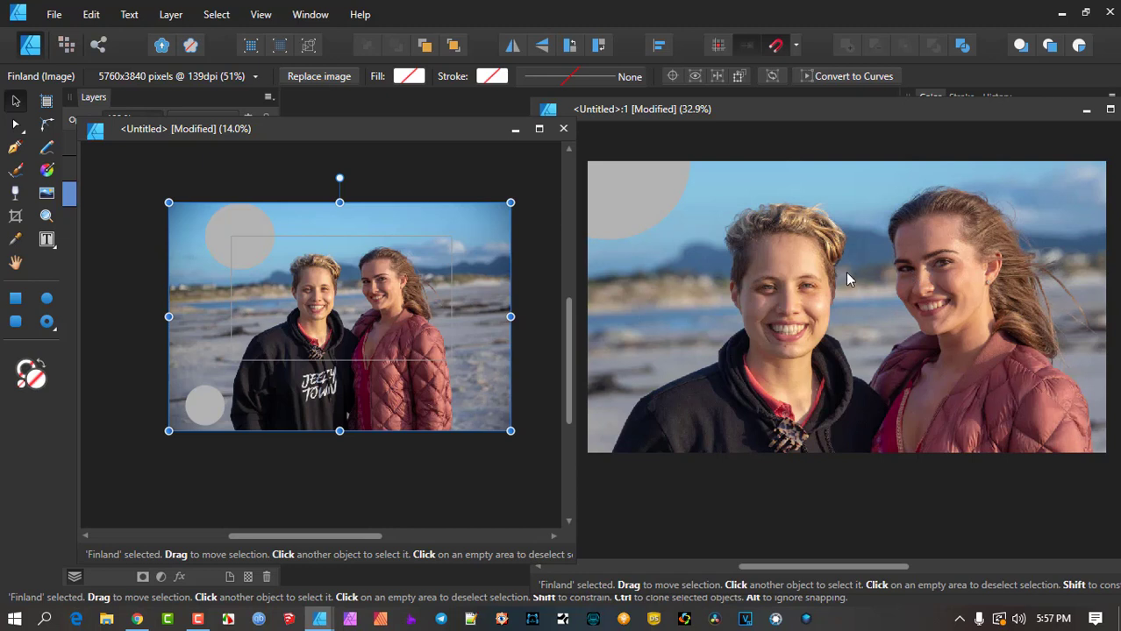
{"action": "scroll", "coordinate": [847, 279], "scroll_direction": "up", "scroll_amount": 1}
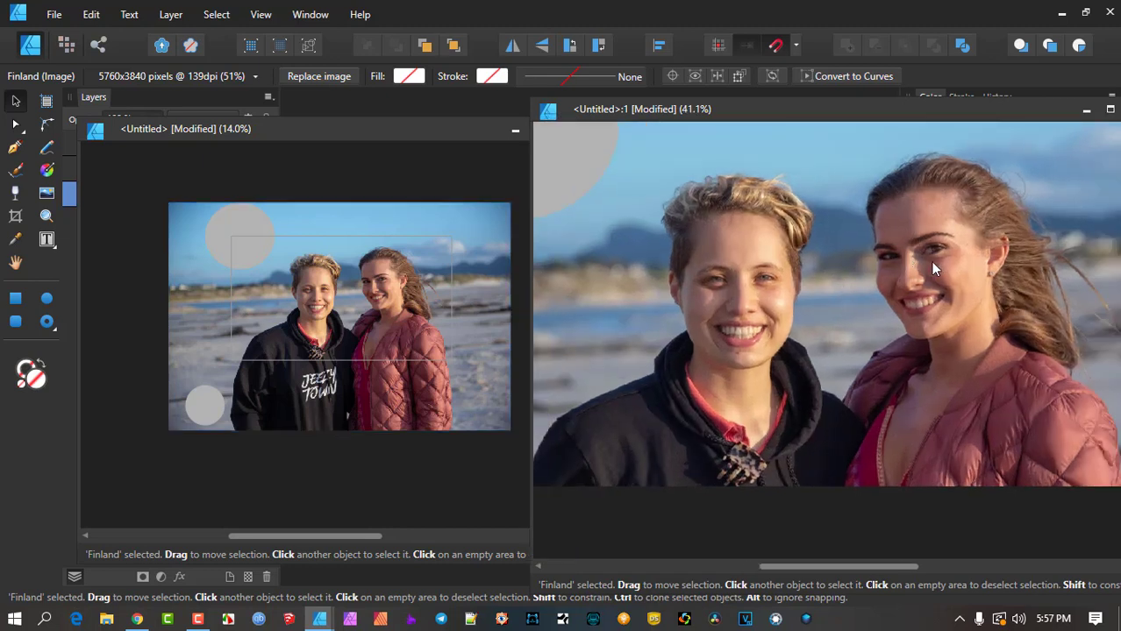
{"action": "mouse_move", "coordinate": [932, 262]}
{"action": "left_mouse_down"}
{"action": "mouse_move", "coordinate": [954, 267]}
{"action": "mouse_move", "coordinate": [950, 252]}
{"action": "left_mouse_up"}
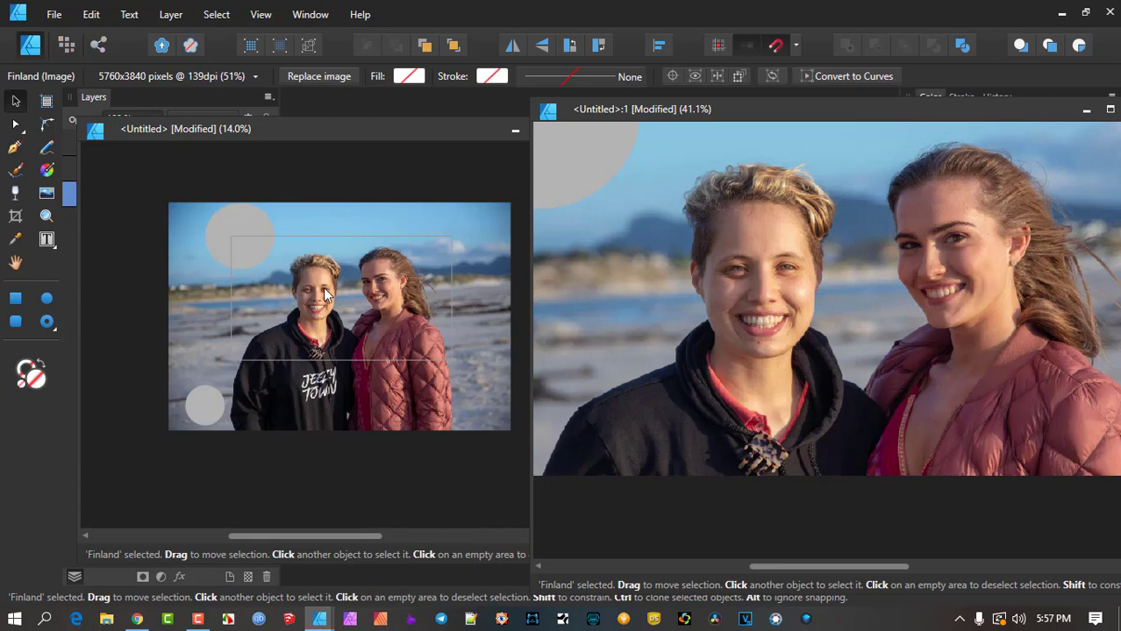
{"action": "left_click", "coordinate": [366, 140]}
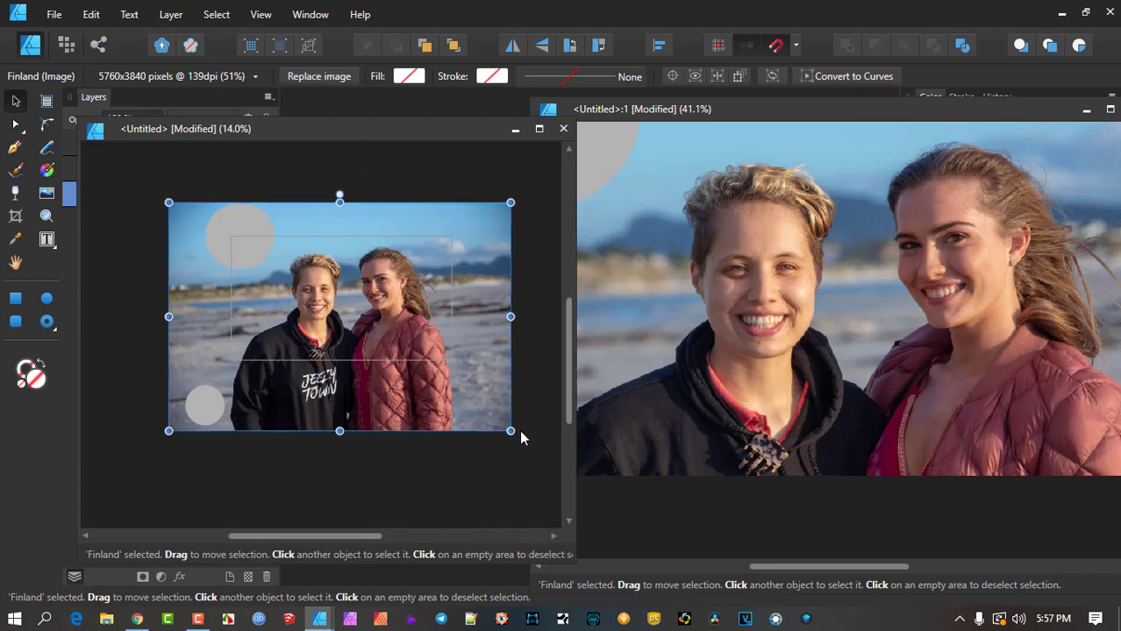
{"action": "left_click_drag", "start_coordinate": [514, 435], "coordinate": [526, 464]}
Stretch the small lower-left circle into a wide, flat ellipse and move it up across the canvas's lower edge.
{"action": "left_click", "coordinate": [190, 410]}
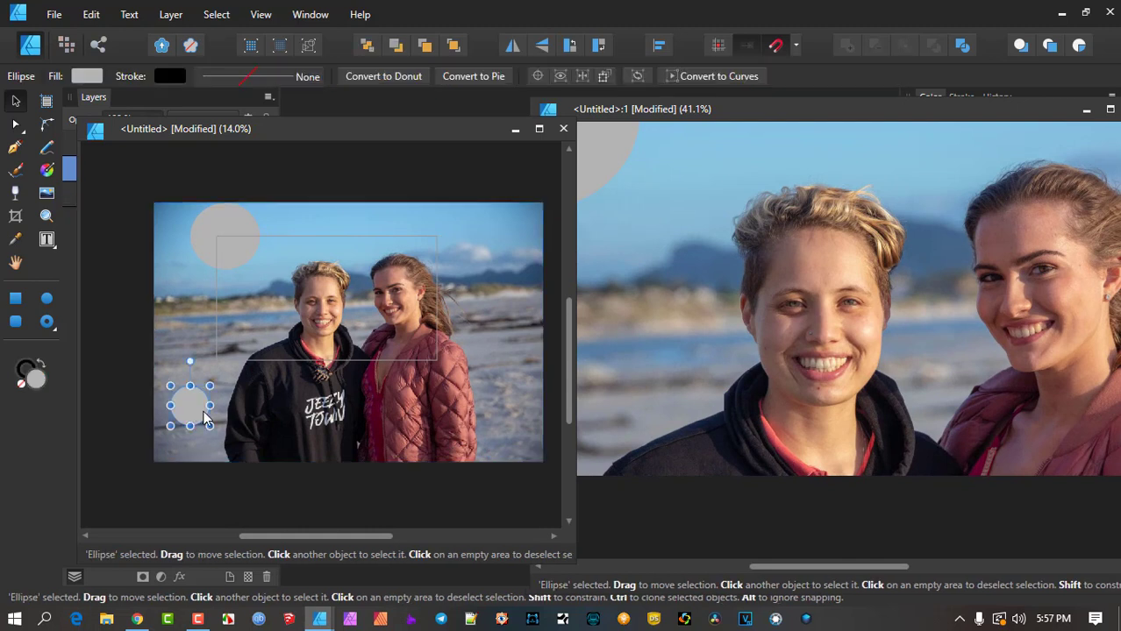
{"action": "left_click_drag", "start_coordinate": [210, 405], "coordinate": [450, 406]}
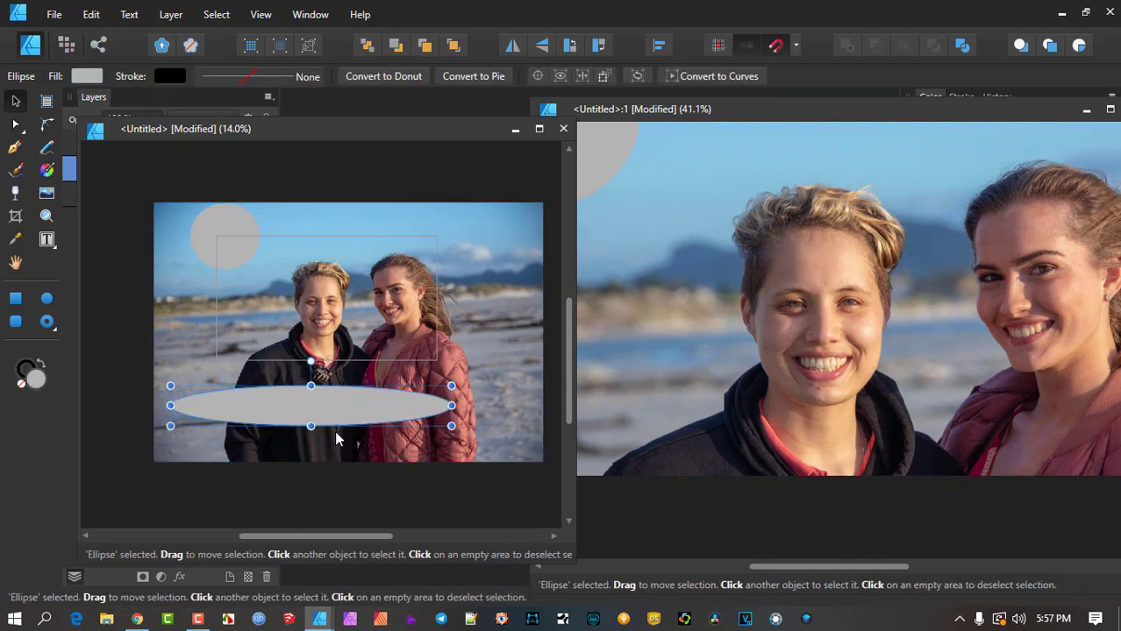
{"action": "left_click_drag", "start_coordinate": [336, 433], "coordinate": [357, 374]}
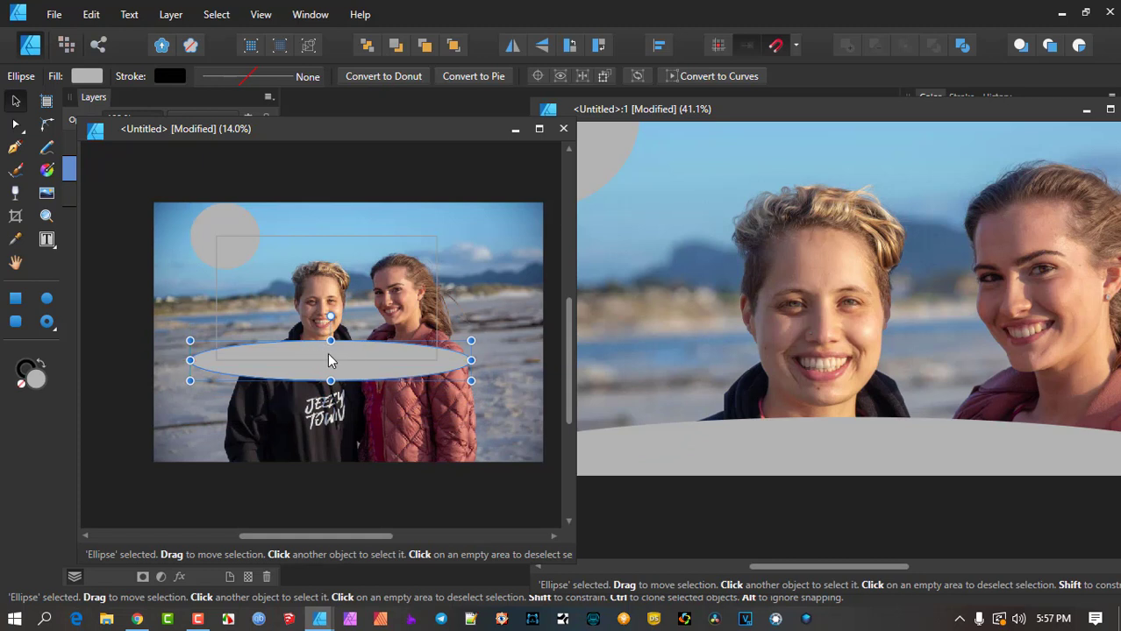
{"action": "scroll", "coordinate": [747, 339], "scroll_direction": "down", "scroll_amount": 1}
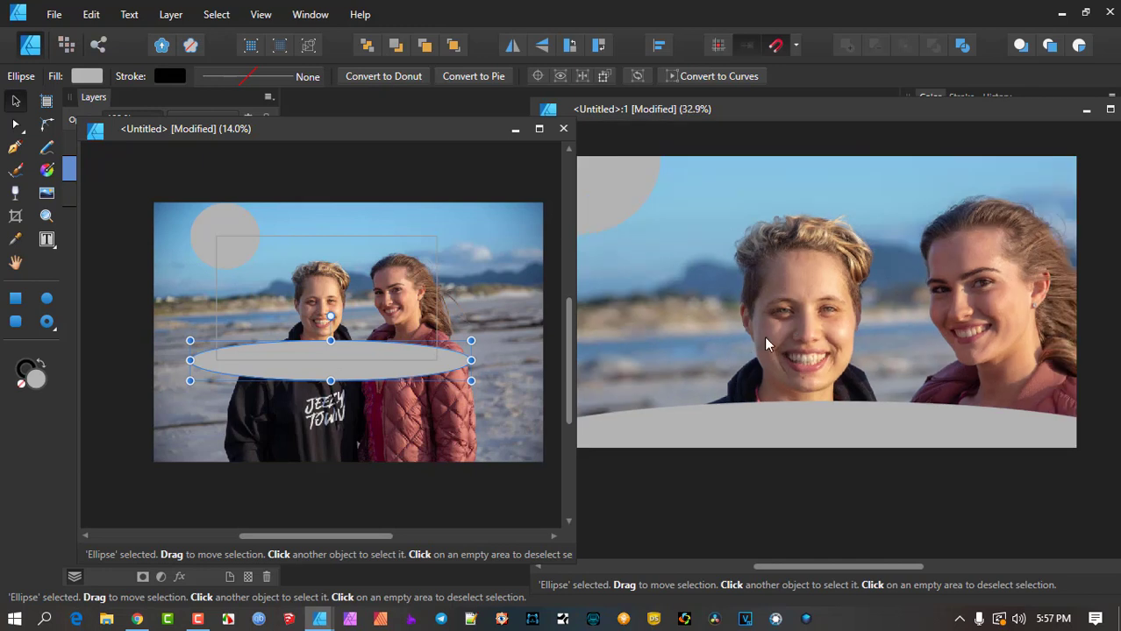
{"action": "left_click", "coordinate": [881, 307]}
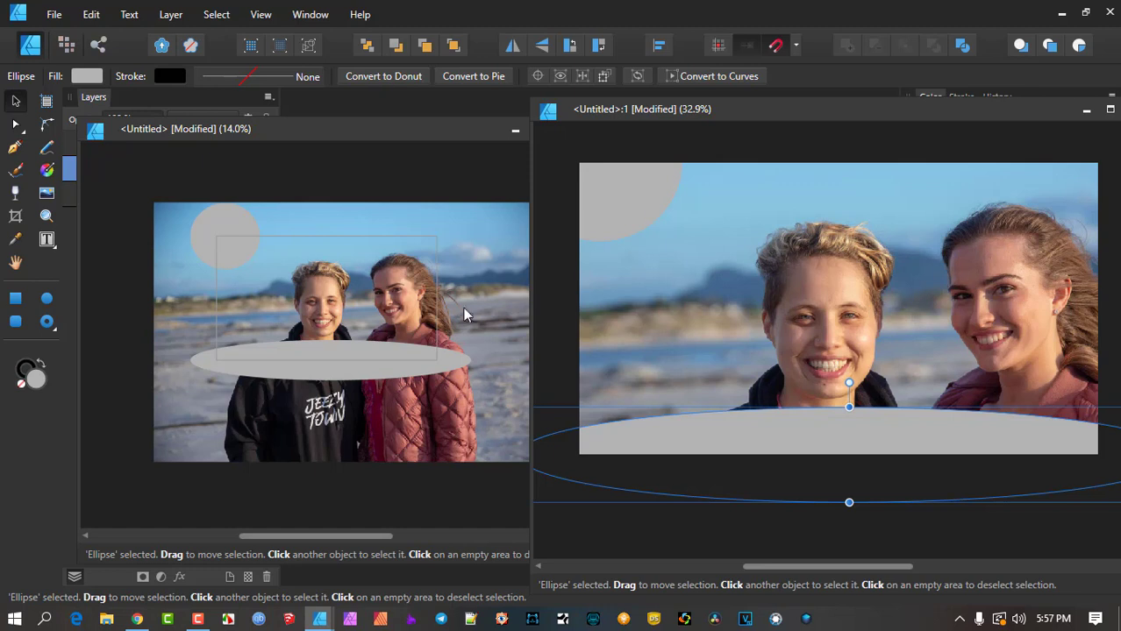
Move and duplicate the upper-left circle to form a cluster of five overlapping circles around the canvas's left half.
{"action": "left_click", "coordinate": [226, 232]}
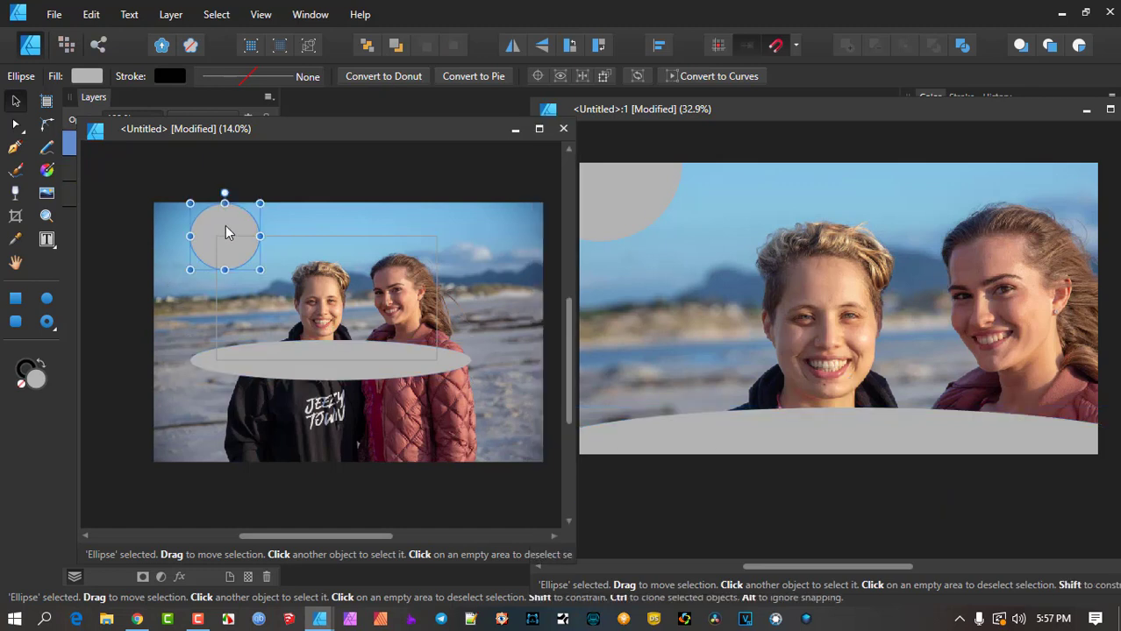
{"action": "mouse_move", "coordinate": [226, 232]}
{"action": "left_mouse_down"}
{"action": "mouse_move", "coordinate": [233, 279]}
{"action": "mouse_move", "coordinate": [317, 298]}
{"action": "mouse_move", "coordinate": [274, 237]}
{"action": "mouse_move", "coordinate": [264, 335]}
{"action": "mouse_move", "coordinate": [294, 294]}
{"action": "left_mouse_up"}
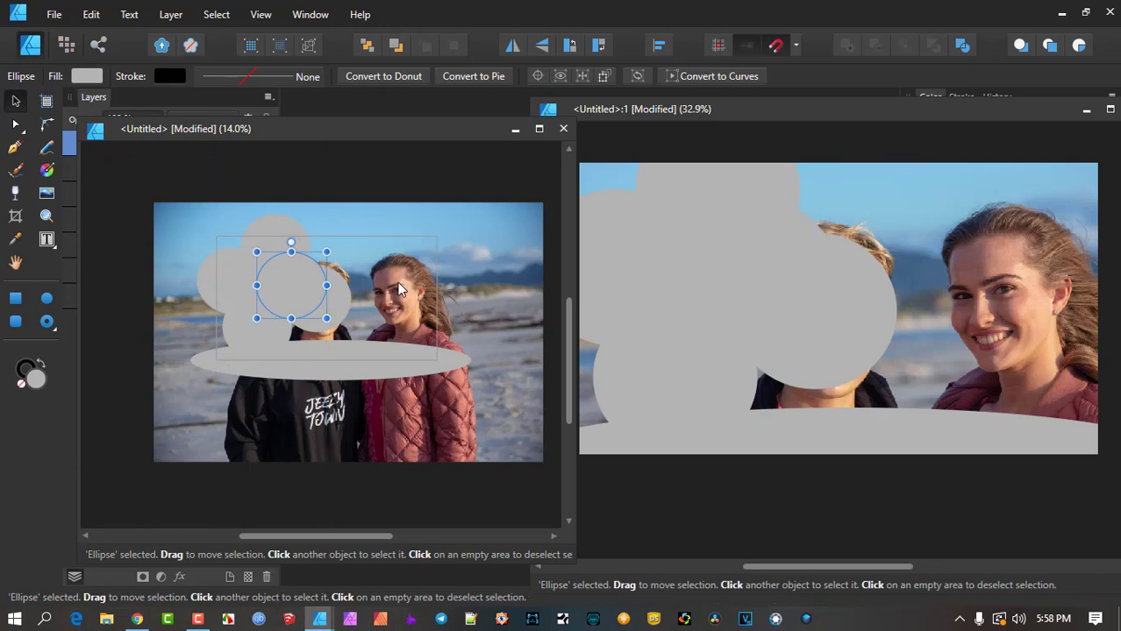
Uncover the colour wheel by lowering the second view, and fill the upper circle red and the rightmost circle blue.
{"action": "left_click_drag", "start_coordinate": [725, 117], "coordinate": [723, 312]}
{"action": "left_click", "coordinate": [268, 237]}
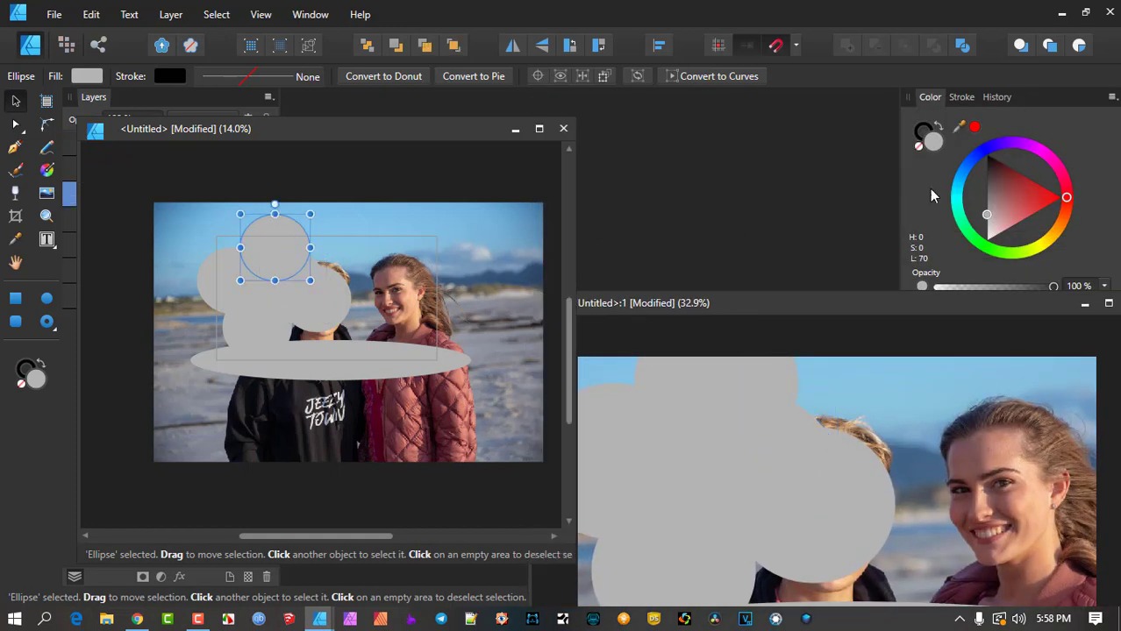
{"action": "left_click", "coordinate": [1027, 196]}
{"action": "left_click", "coordinate": [337, 302]}
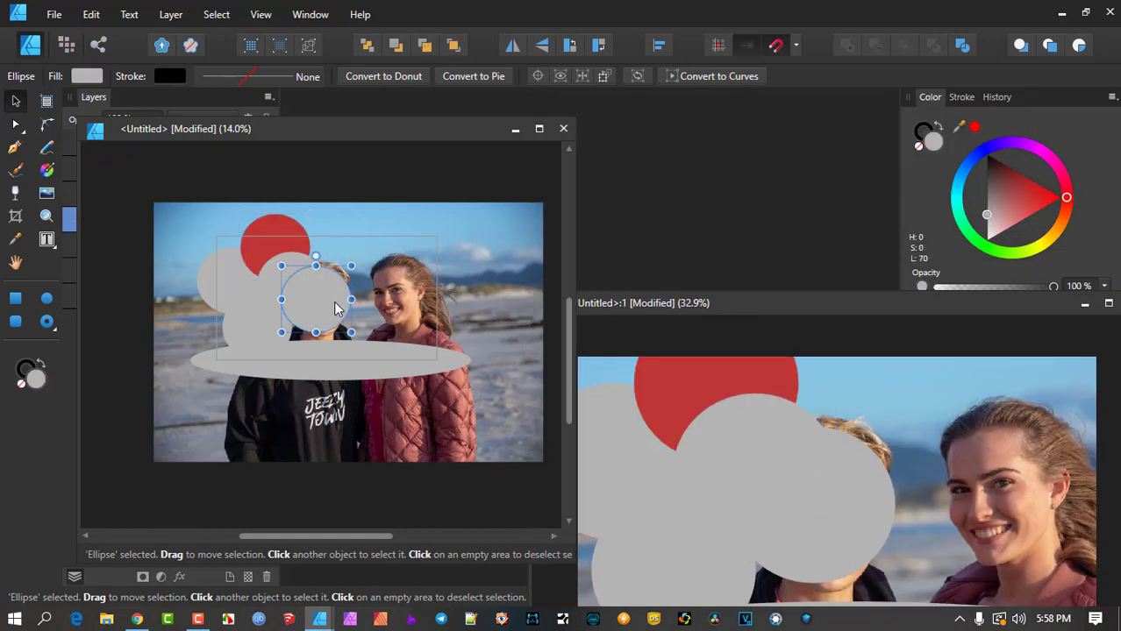
{"action": "left_click", "coordinate": [965, 173]}
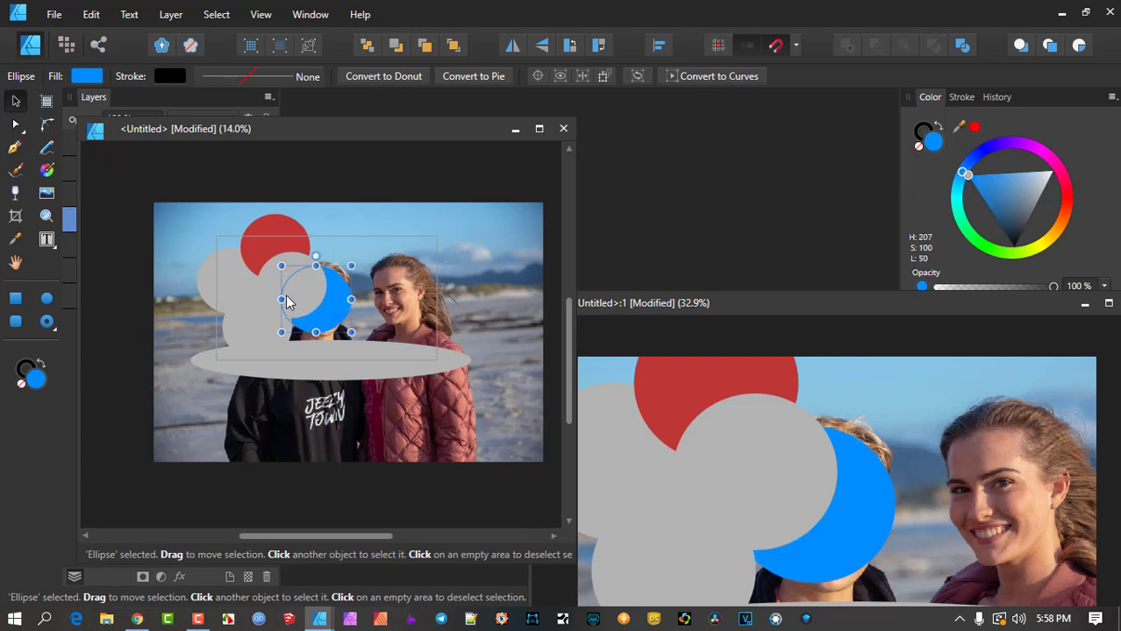
Fill the leftmost circle lime green and the lowest circle dark red, and move the second view's window back up.
{"action": "left_click", "coordinate": [221, 278]}
{"action": "left_click", "coordinate": [1027, 249]}
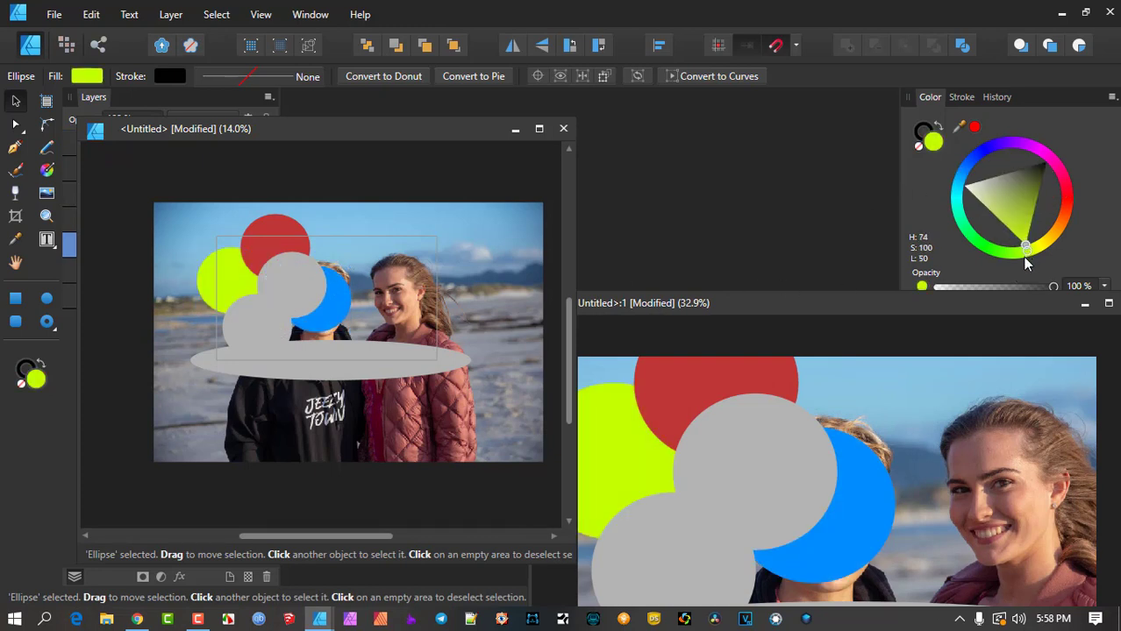
{"action": "left_click", "coordinate": [248, 330]}
{"action": "left_click_drag", "start_coordinate": [1025, 181], "coordinate": [1022, 178]}
{"action": "left_click", "coordinate": [307, 283]}
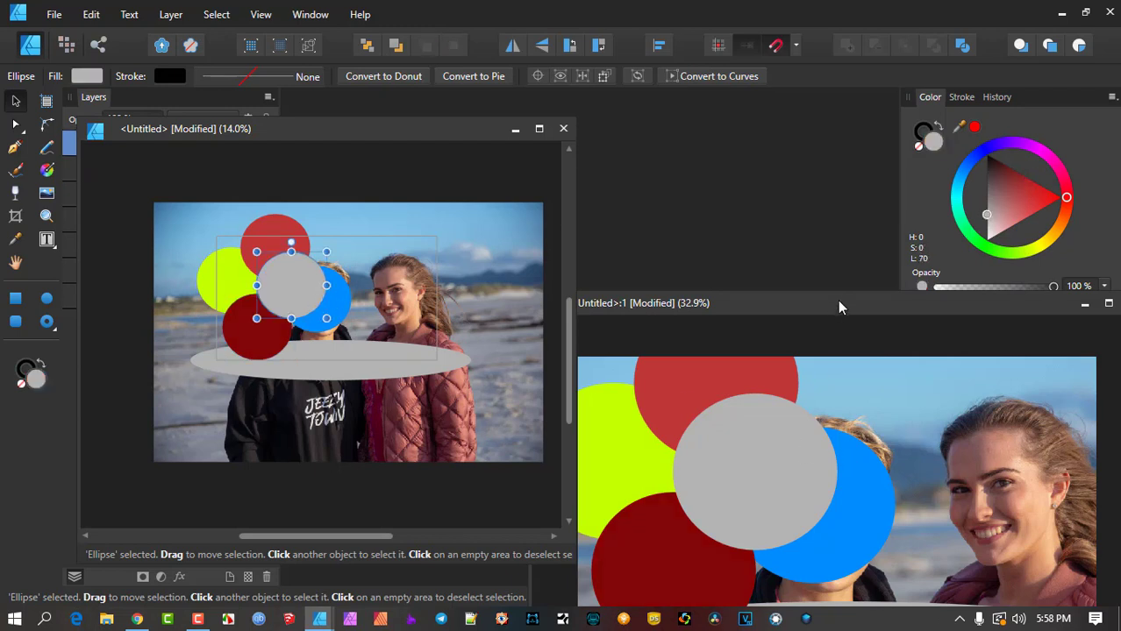
{"action": "left_click_drag", "start_coordinate": [839, 304], "coordinate": [843, 164]}
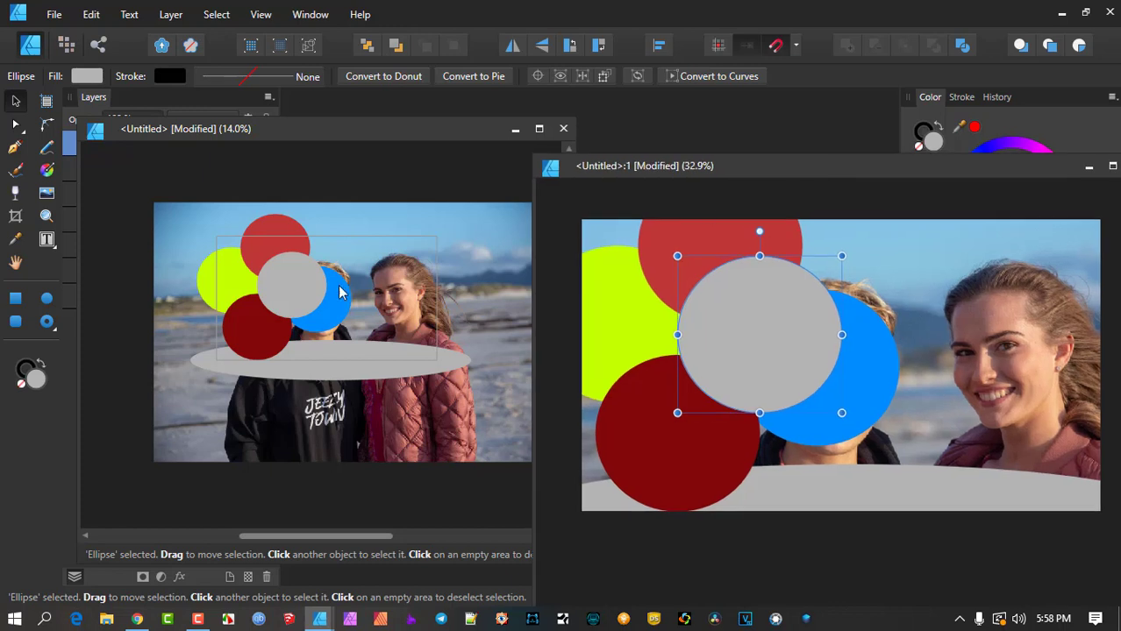
Select all five circles together in the original window and move the cluster slightly up and to the left.
{"action": "left_click", "coordinate": [226, 271]}
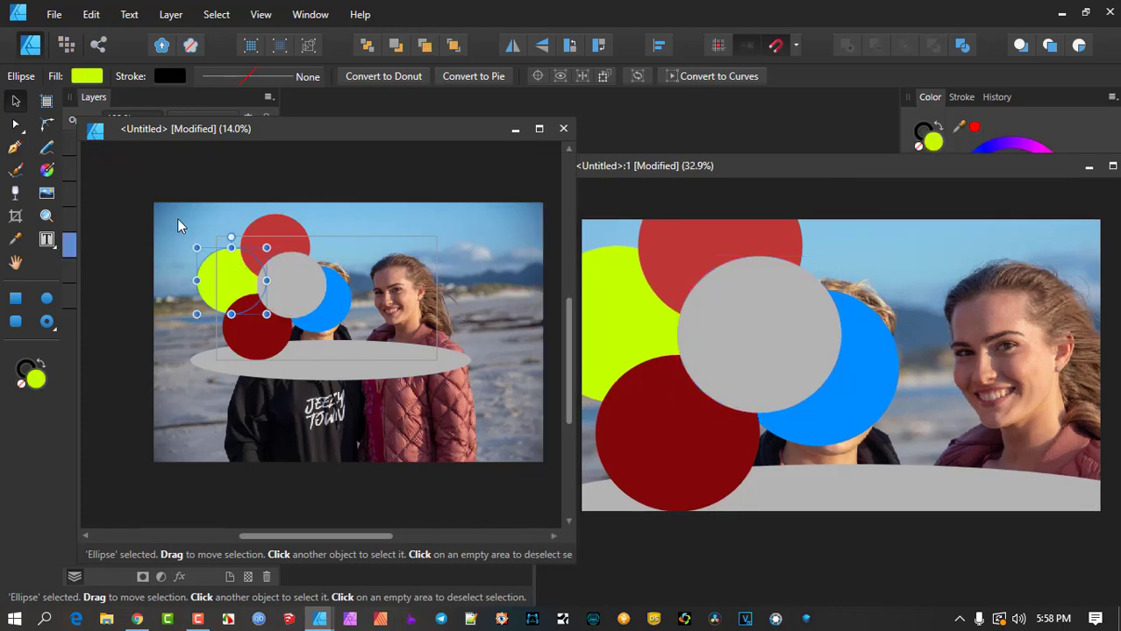
{"action": "left_click_drag", "start_coordinate": [138, 163], "coordinate": [368, 368]}
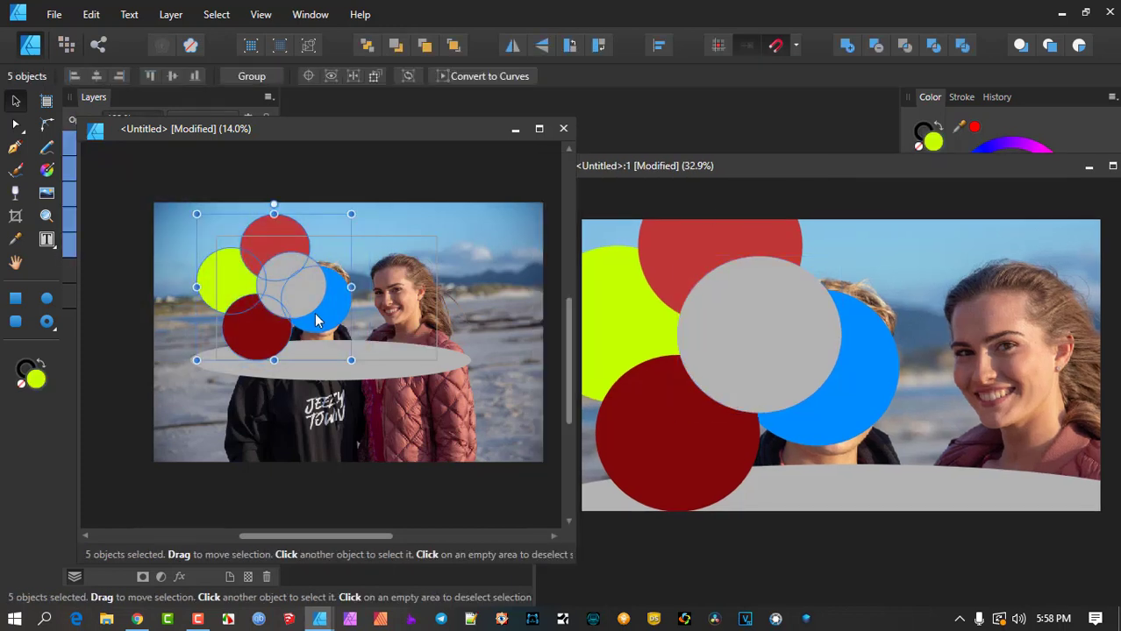
{"action": "left_click_drag", "start_coordinate": [318, 321], "coordinate": [293, 298]}
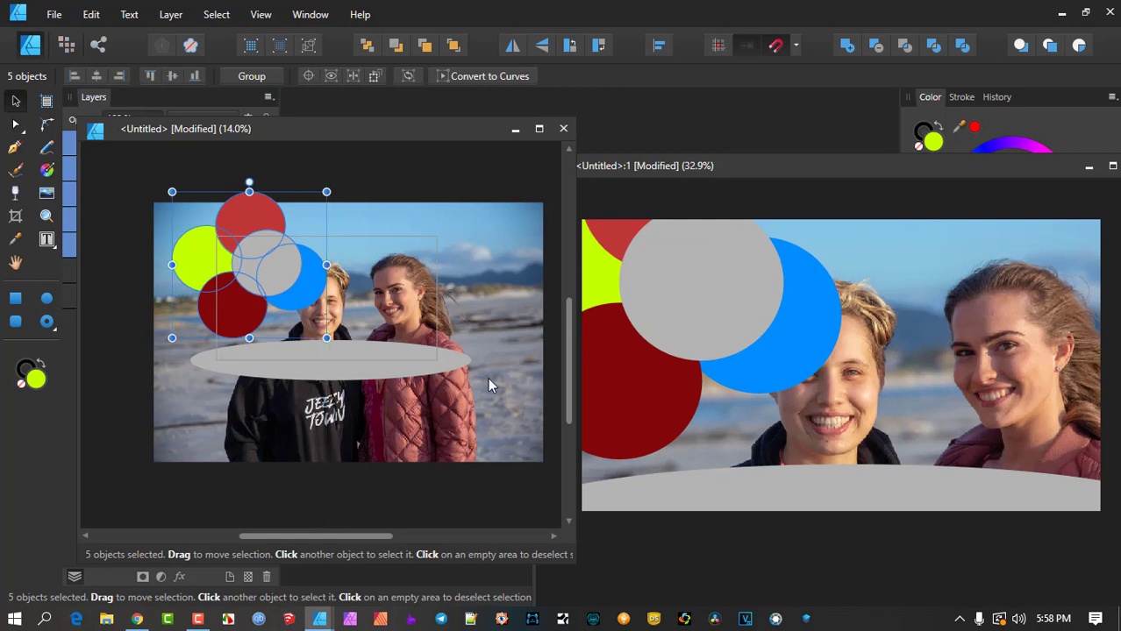
Align the second view's window level with the original one and select the grey circle.
{"action": "left_click_drag", "start_coordinate": [880, 161], "coordinate": [865, 127]}
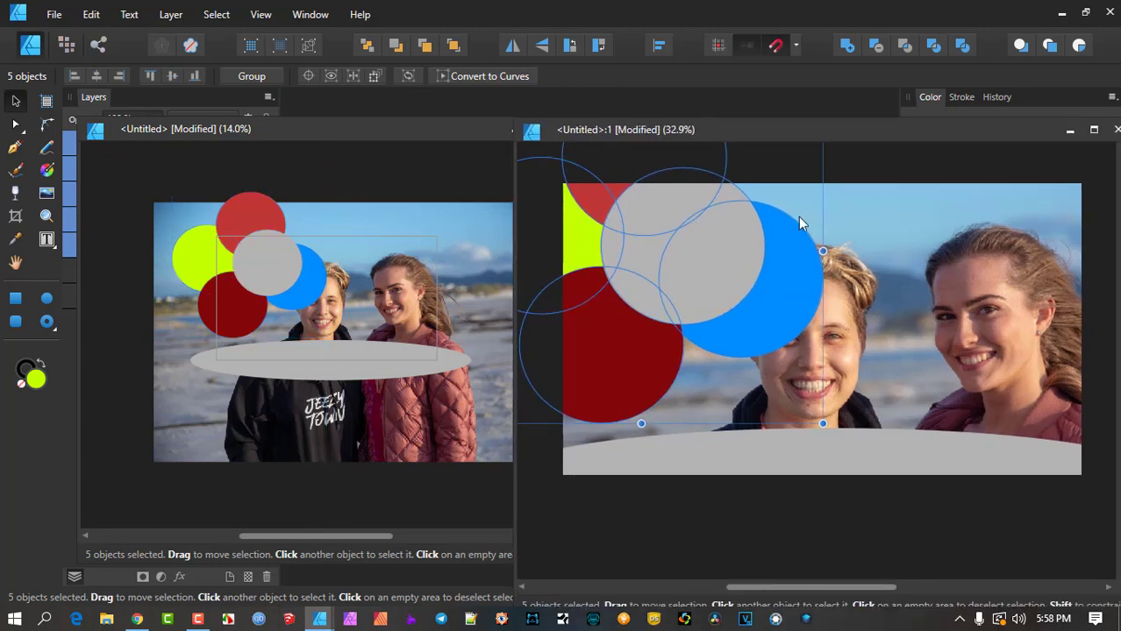
{"action": "left_click", "coordinate": [842, 194]}
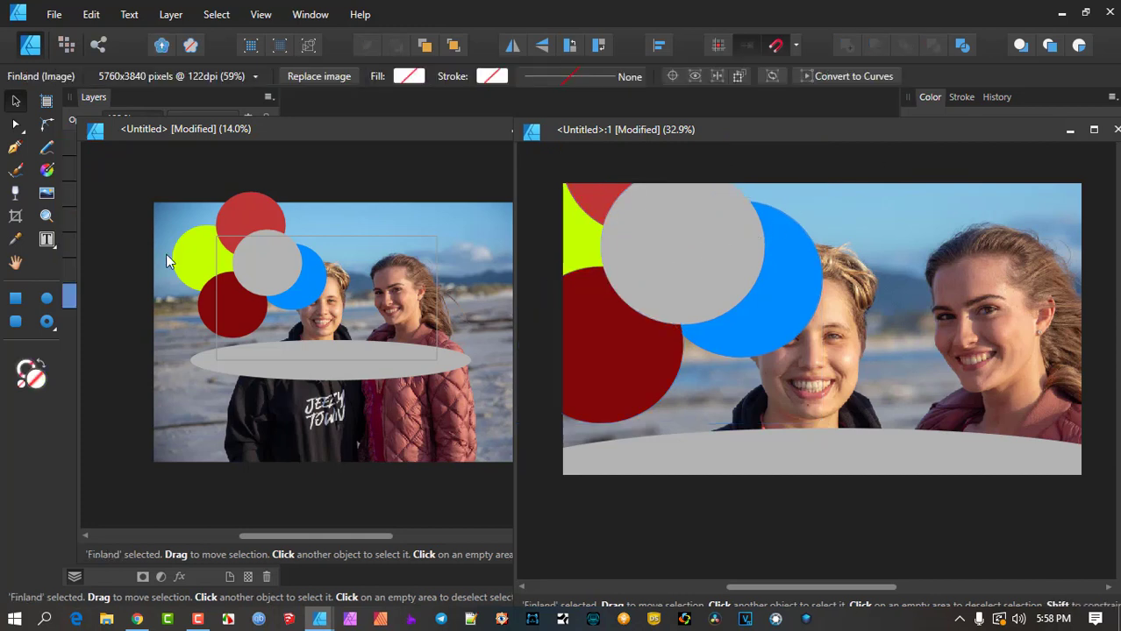
{"action": "left_click", "coordinate": [264, 270]}
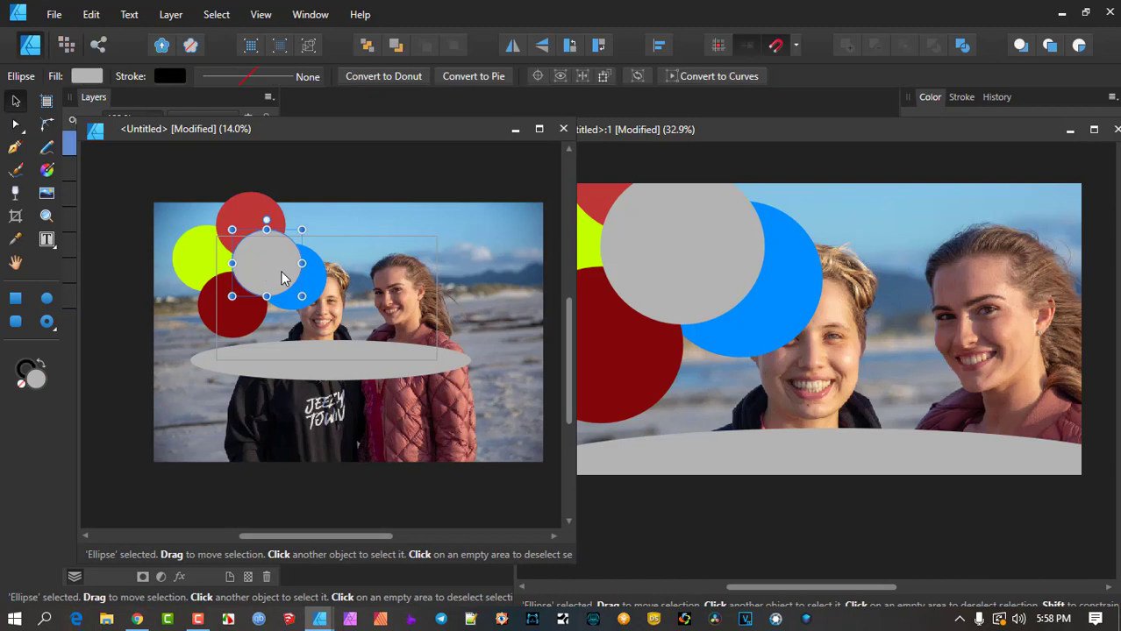
{"action": "left_click", "coordinate": [710, 252]}
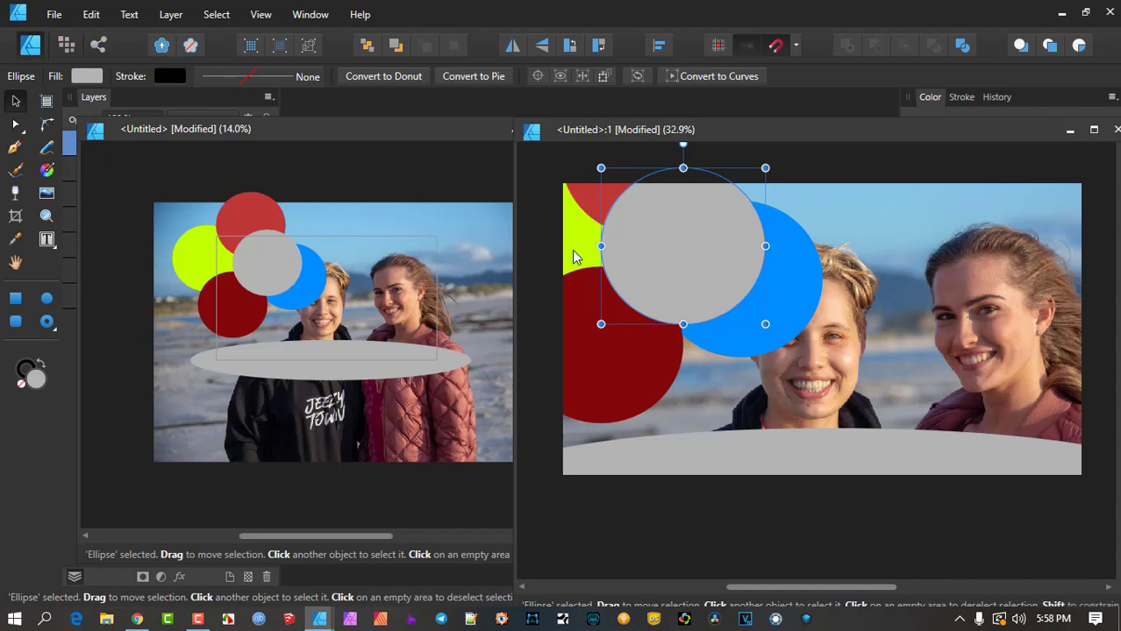
Move the original document window to the right to uncover the layer list, and shrink the window.
{"action": "left_click_drag", "start_coordinate": [362, 135], "coordinate": [481, 137]}
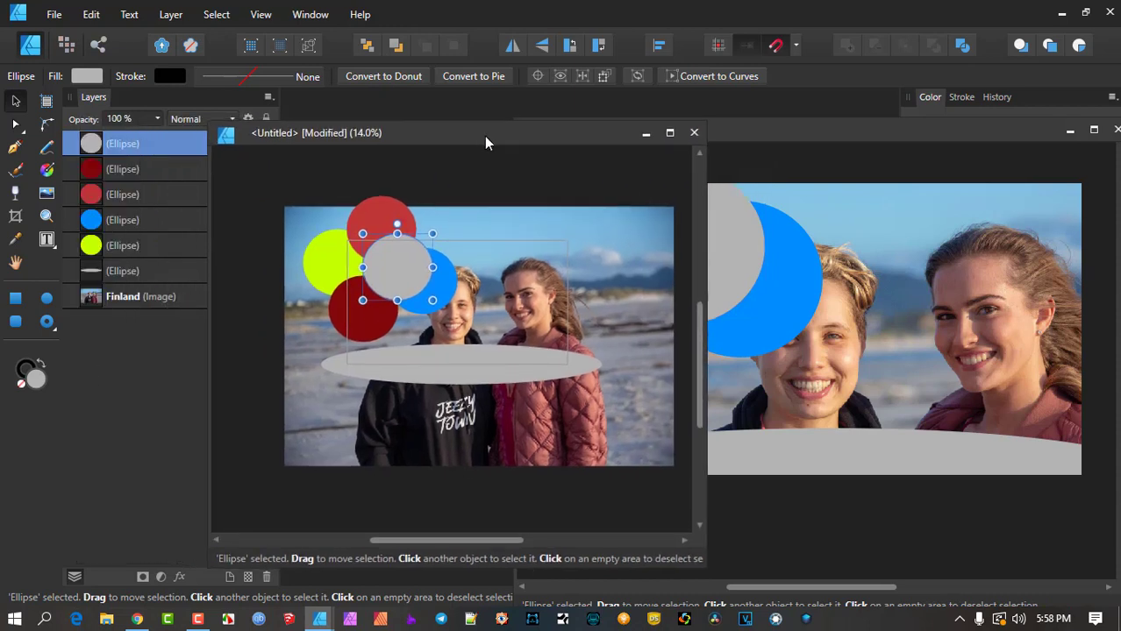
{"action": "left_click_drag", "start_coordinate": [707, 125], "coordinate": [516, 301]}
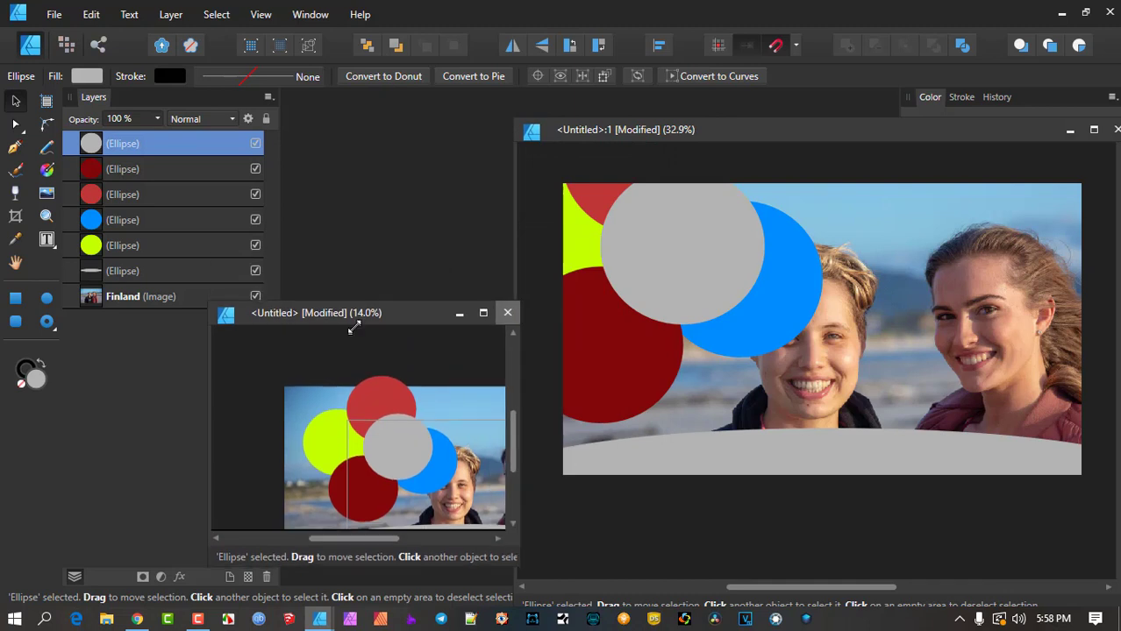
Select the lime green circle in the original window, return to the preview window and send the circle one level back, beneath the flat grey ellipse.
{"action": "left_click", "coordinate": [760, 134]}
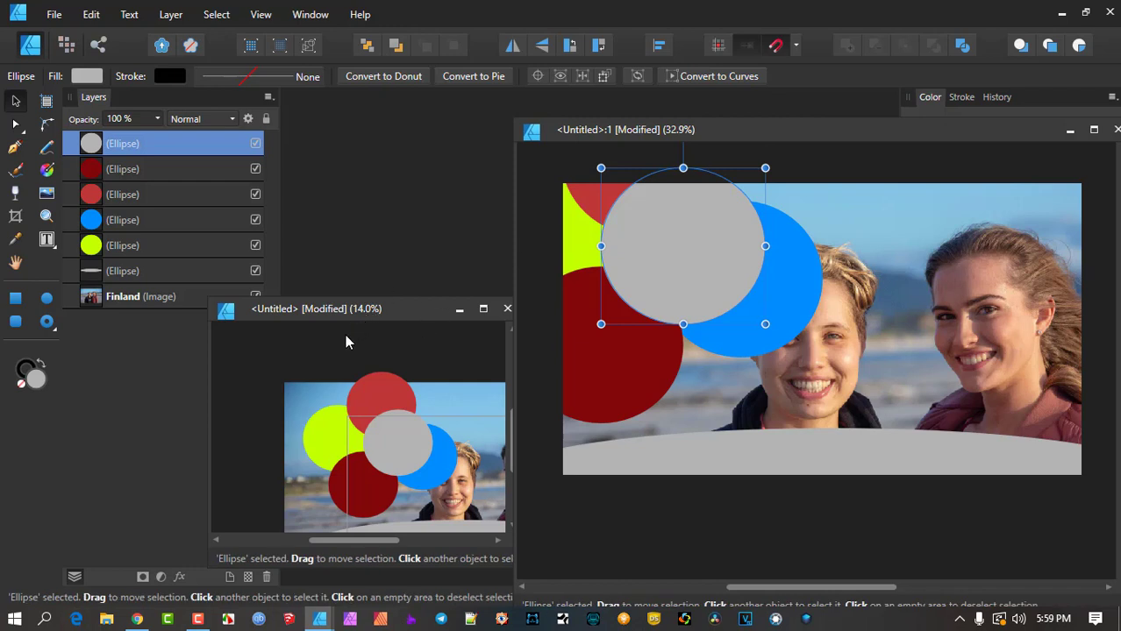
{"action": "left_click", "coordinate": [320, 427]}
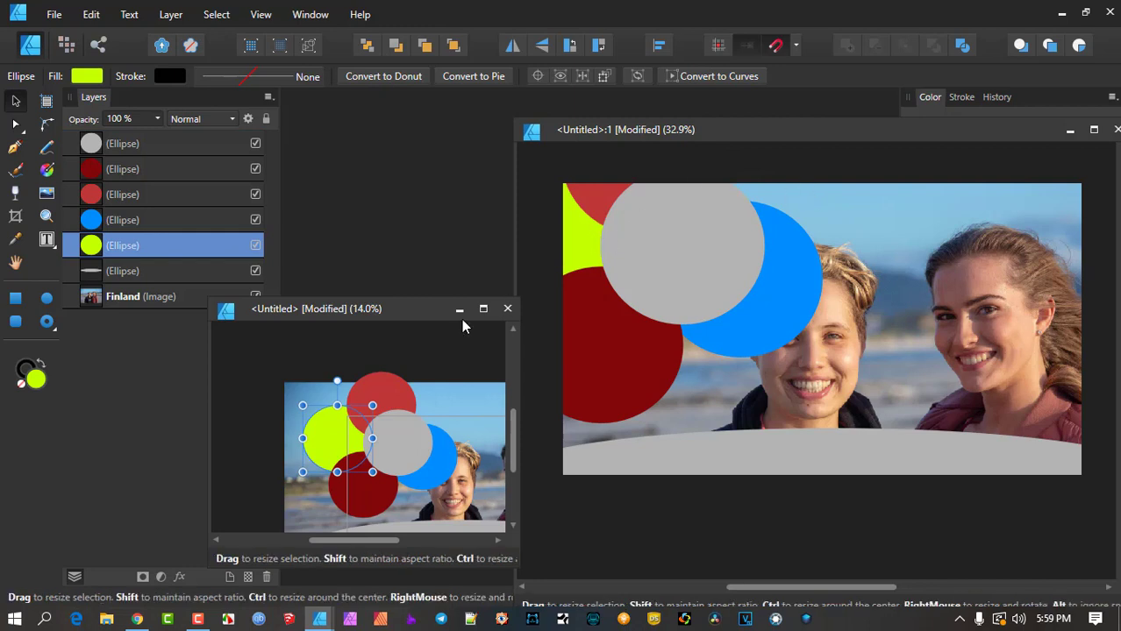
{"action": "left_click", "coordinate": [599, 257]}
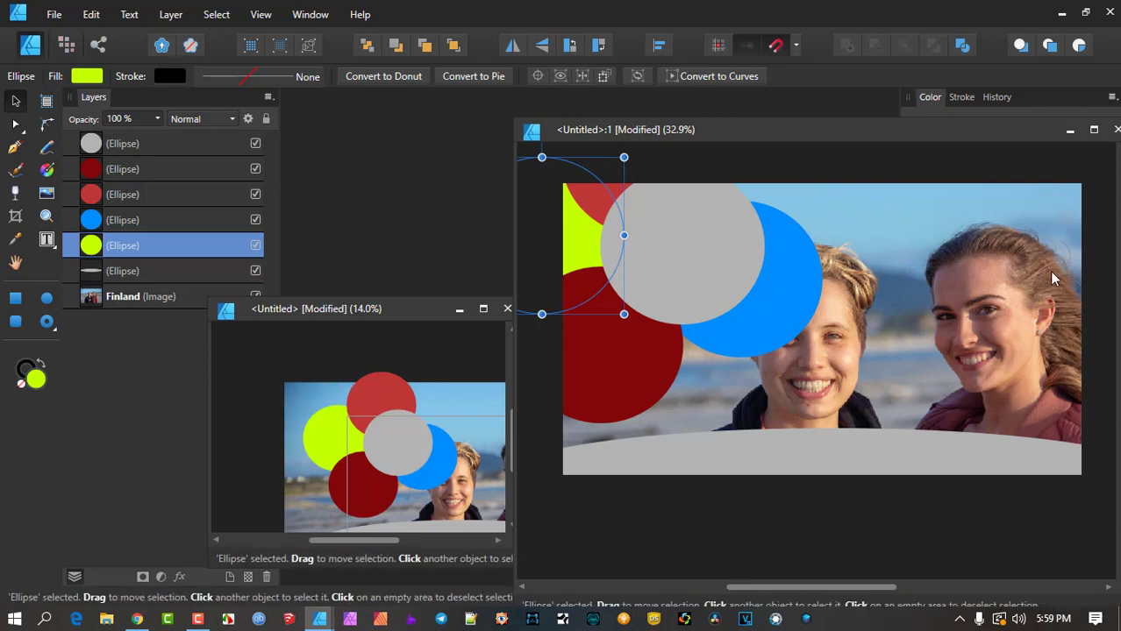
{"action": "key", "text": "alt"}
{"action": "key", "text": "ctrl+bracketleft"}
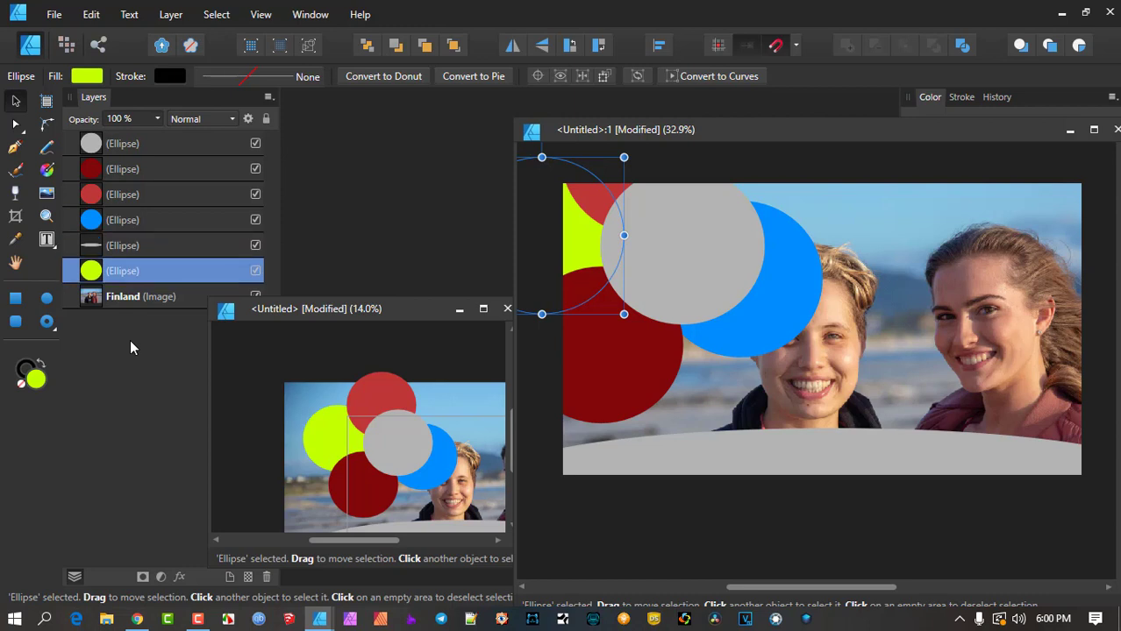
Raise the lime green circle to the top of the stack, and lower it again to just beneath the dark red circle.
{"action": "key", "text": "ctrl+bracketright"}
{"action": "key", "text": "ctrl+bracketright"}
{"action": "key", "text": "ctrl+bracketright"}
{"action": "key", "text": "ctrl+bracketright"}
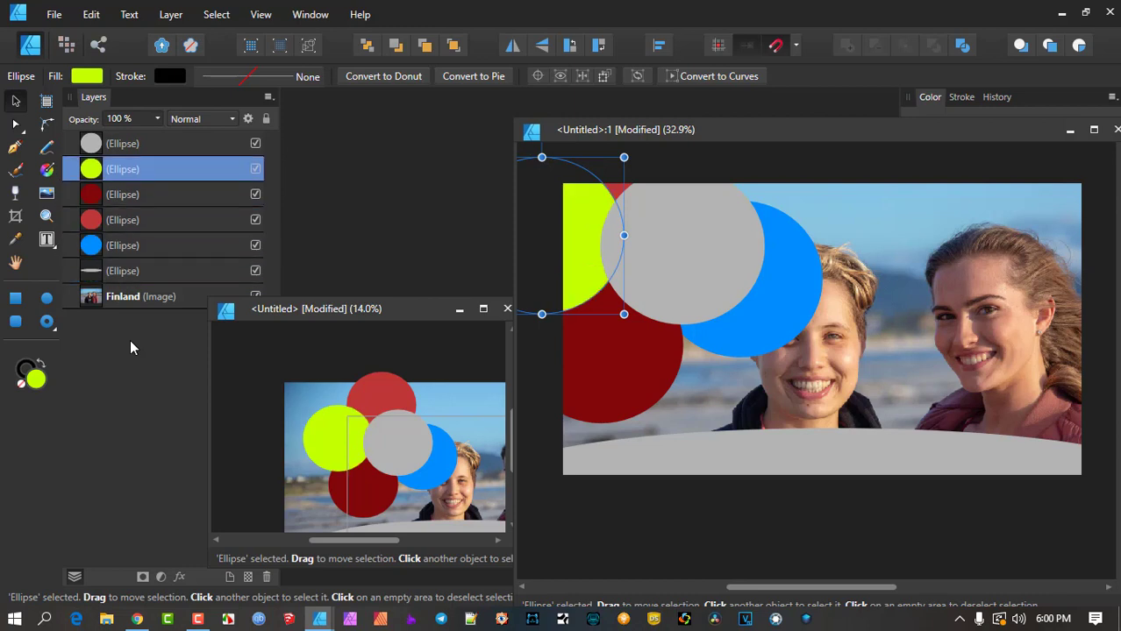
{"action": "key", "text": "ctrl+bracketright"}
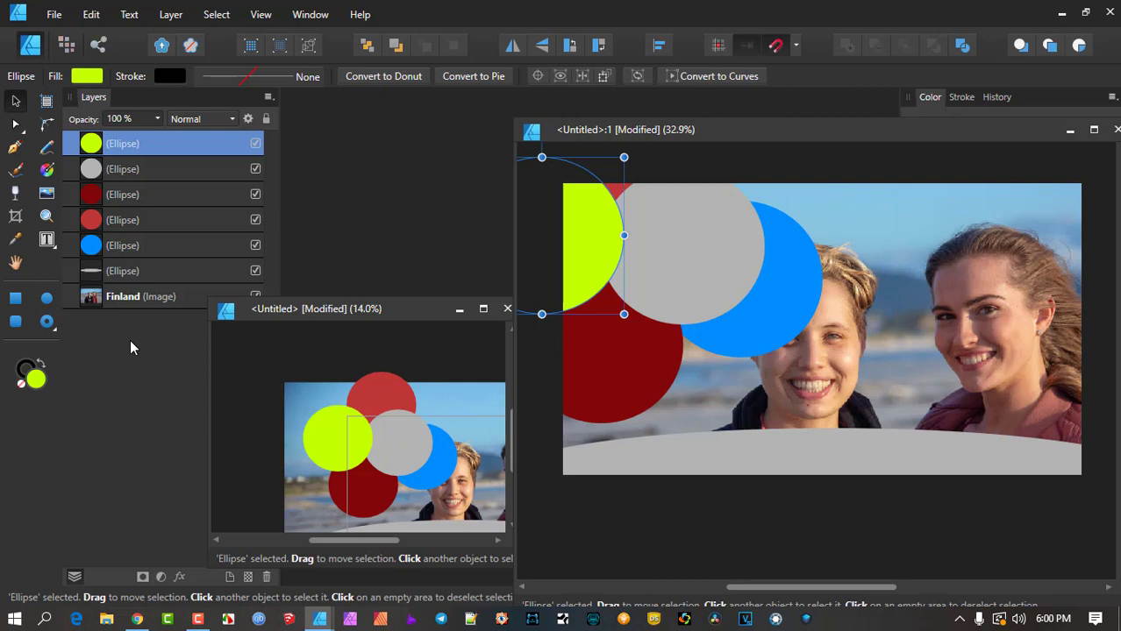
{"action": "key", "text": "ctrl+bracketleft"}
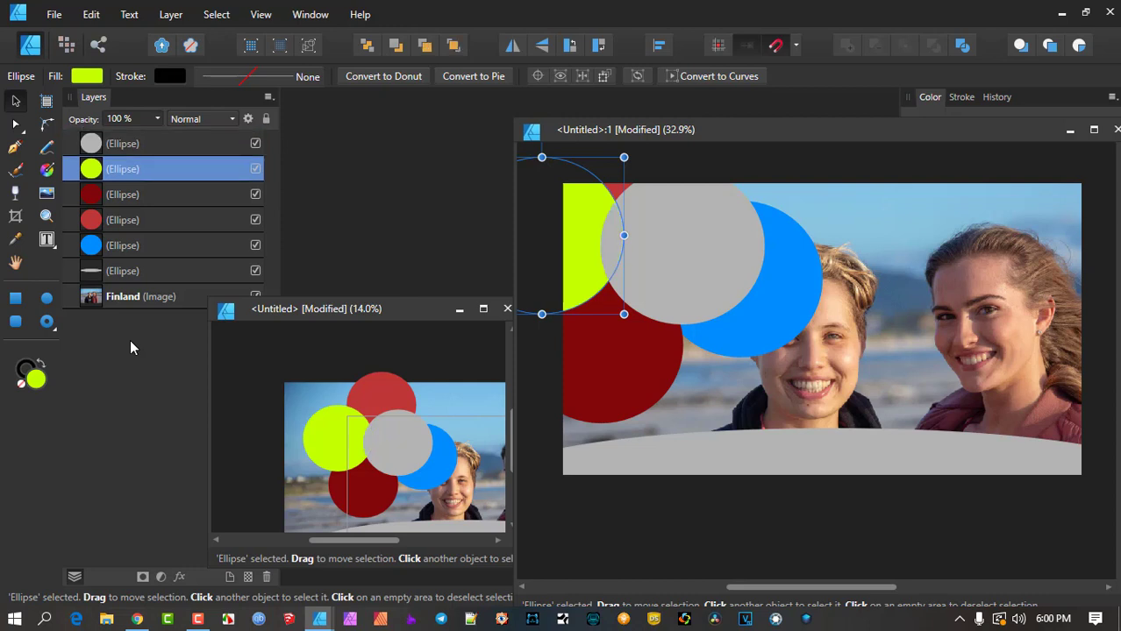
{"action": "key", "text": "ctrl+bracketleft"}
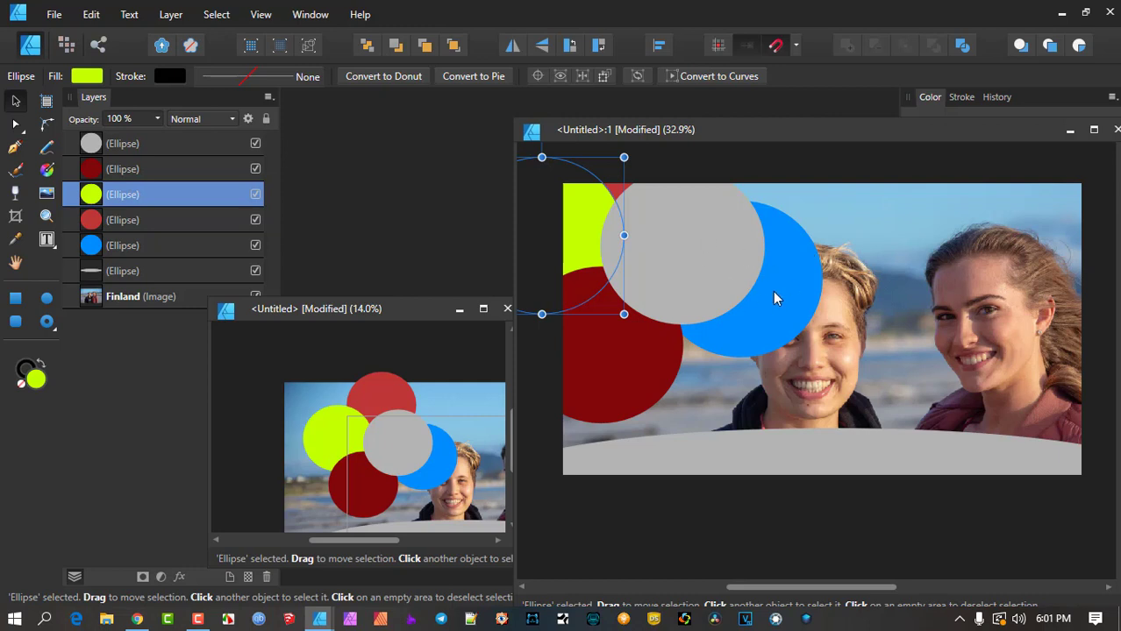
Cycle the selection upward through the layer stack several times, ending on the grey circle.
{"action": "key", "text": "alt+]"}
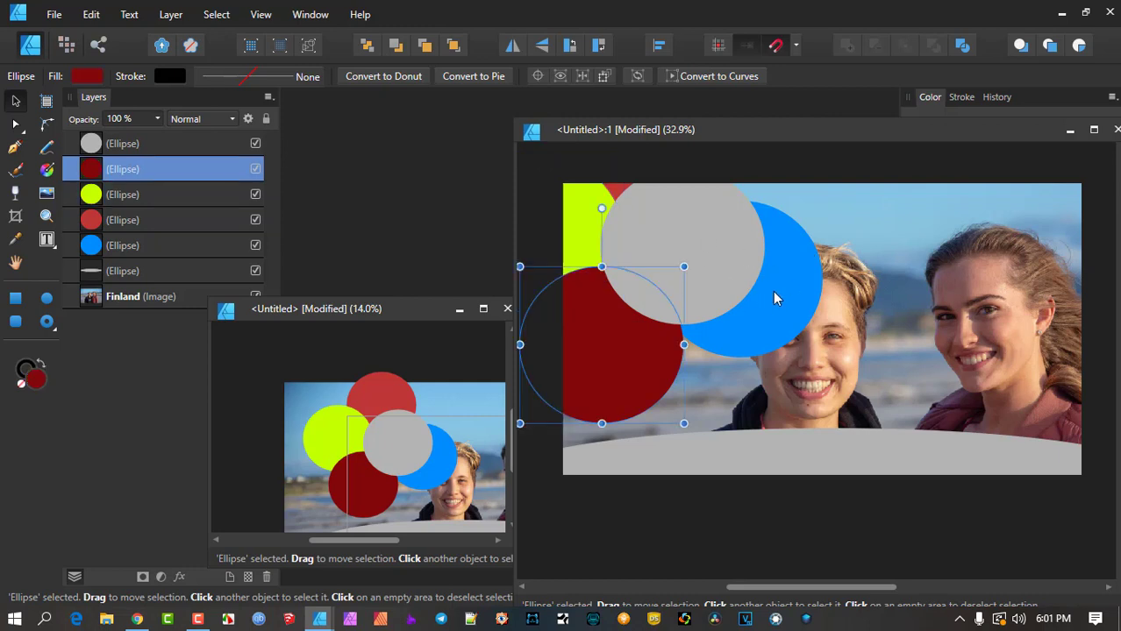
{"action": "key", "text": "alt+]"}
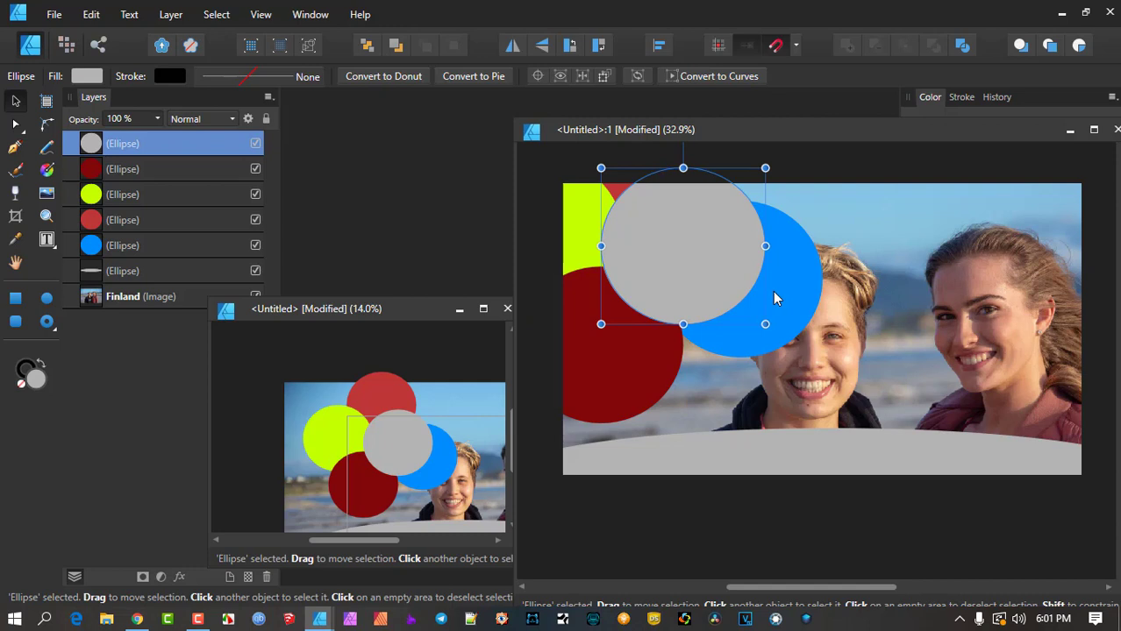
{"action": "key", "text": "alt+]"}
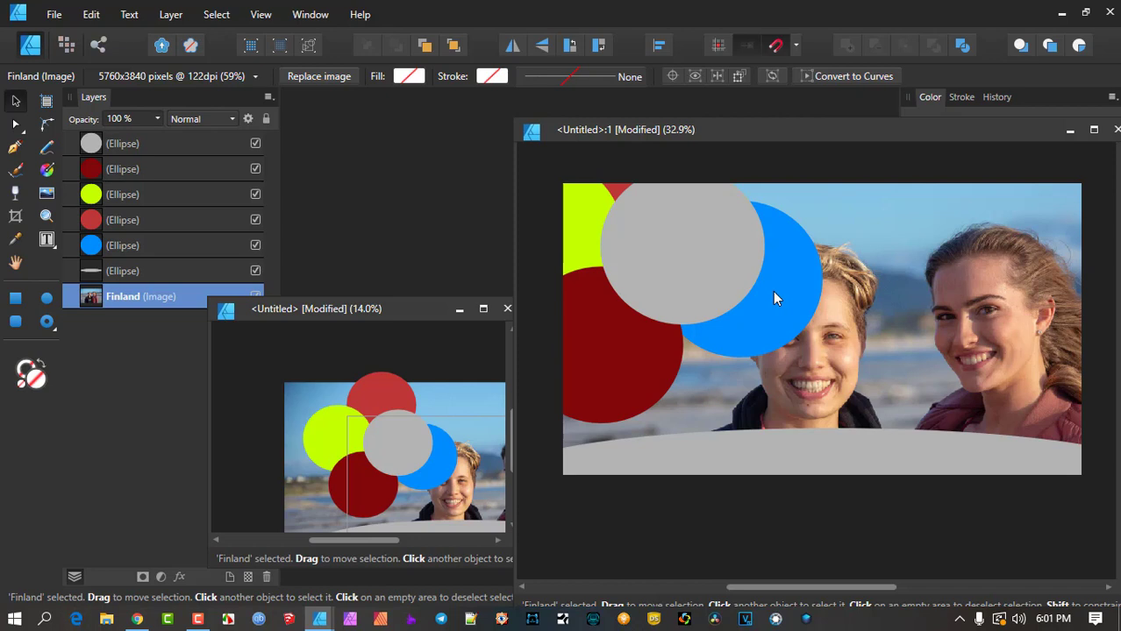
{"action": "key", "text": "alt+]"}
{"action": "key", "text": "alt+]"}
{"action": "key", "text": "alt+]"}
{"action": "key", "text": "alt+]"}
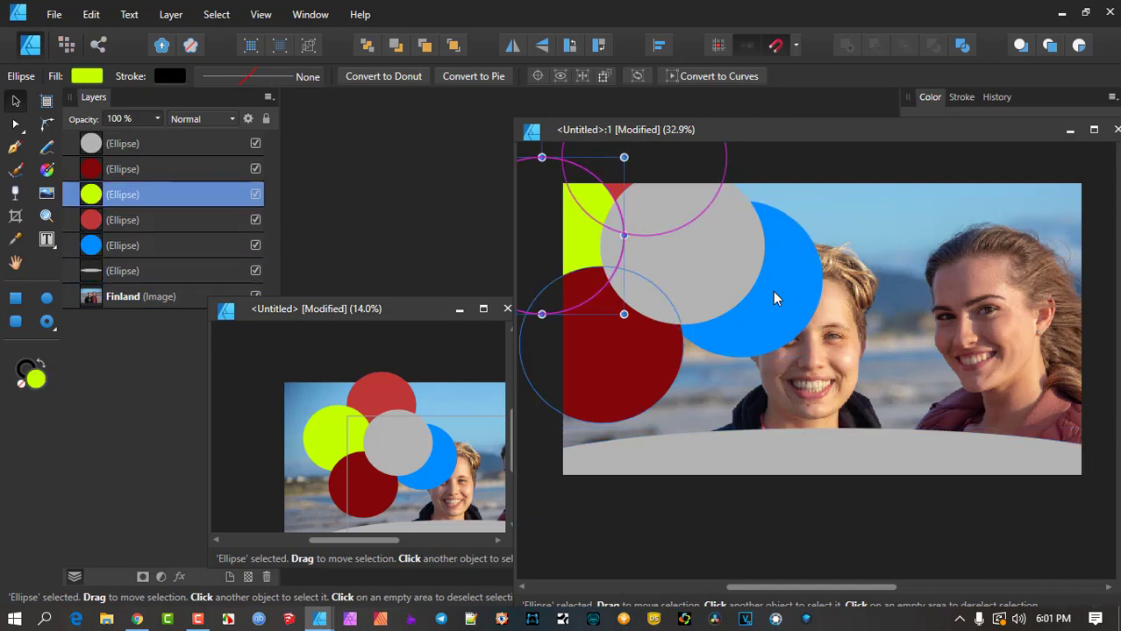
{"action": "key", "text": "alt+]"}
{"action": "key", "text": "alt+]"}
{"action": "key", "text": "alt+]"}
{"action": "key", "text": "alt+]"}
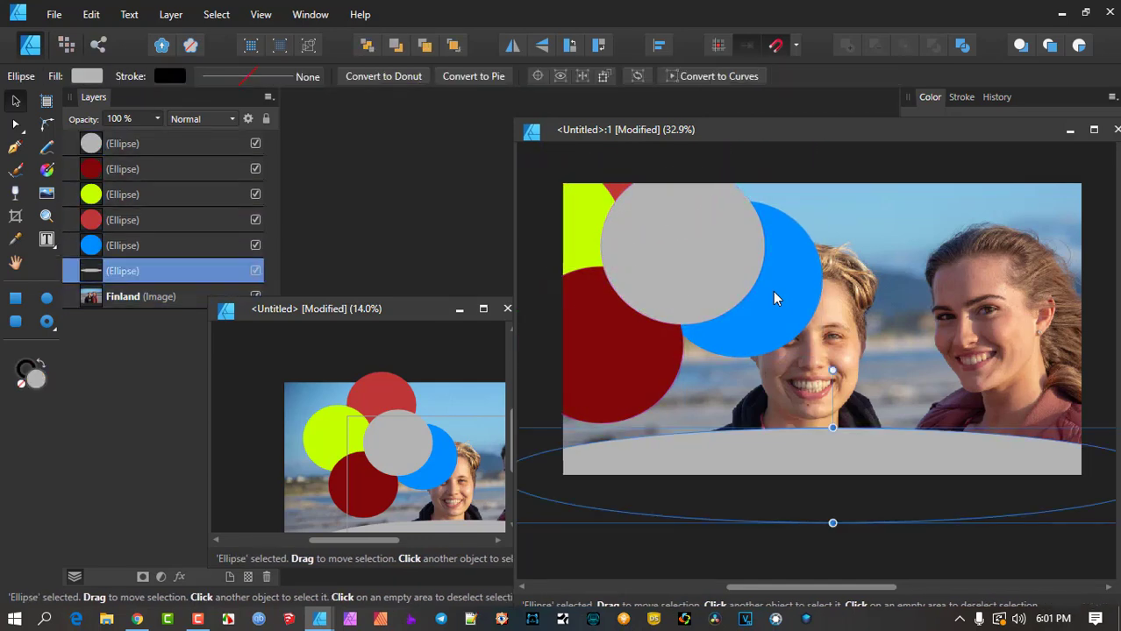
{"action": "key", "text": "alt+]"}
{"action": "key", "text": "alt+]"}
{"action": "key", "text": "alt+]"}
{"action": "key", "text": "alt+]"}
{"action": "key", "text": "alt+]"}
{"action": "key", "text": "alt+]"}
{"action": "key", "text": "alt+]"}
{"action": "key", "text": "alt+]"}
{"action": "key", "text": "alt+]"}
{"action": "key", "text": "alt+]"}
{"action": "key", "text": "alt+]"}
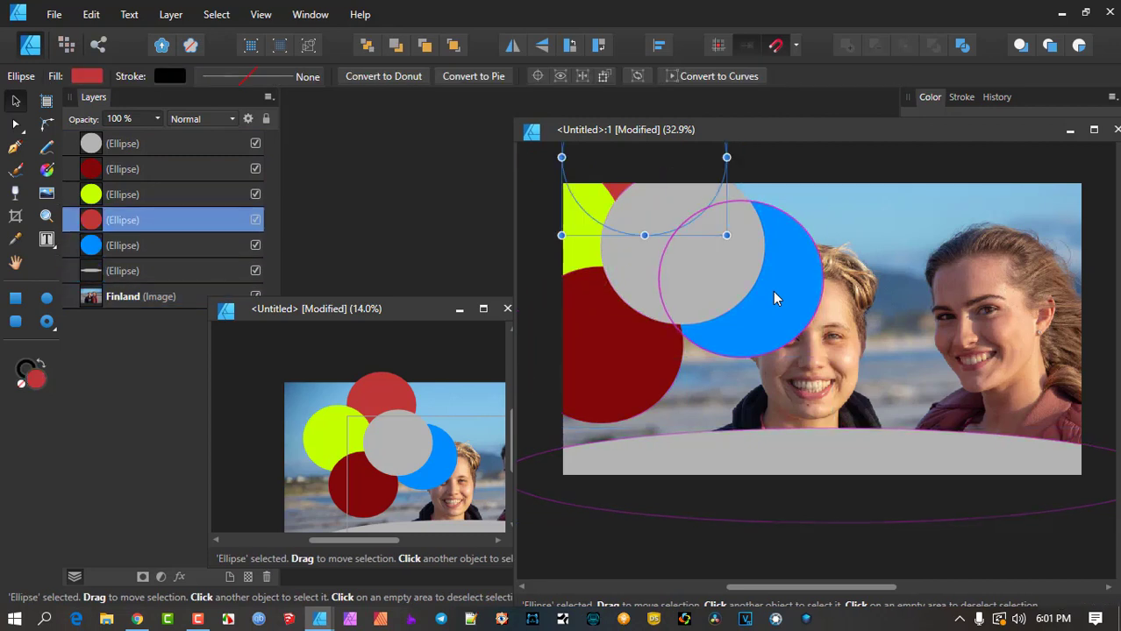
{"action": "key", "text": "alt+]"}
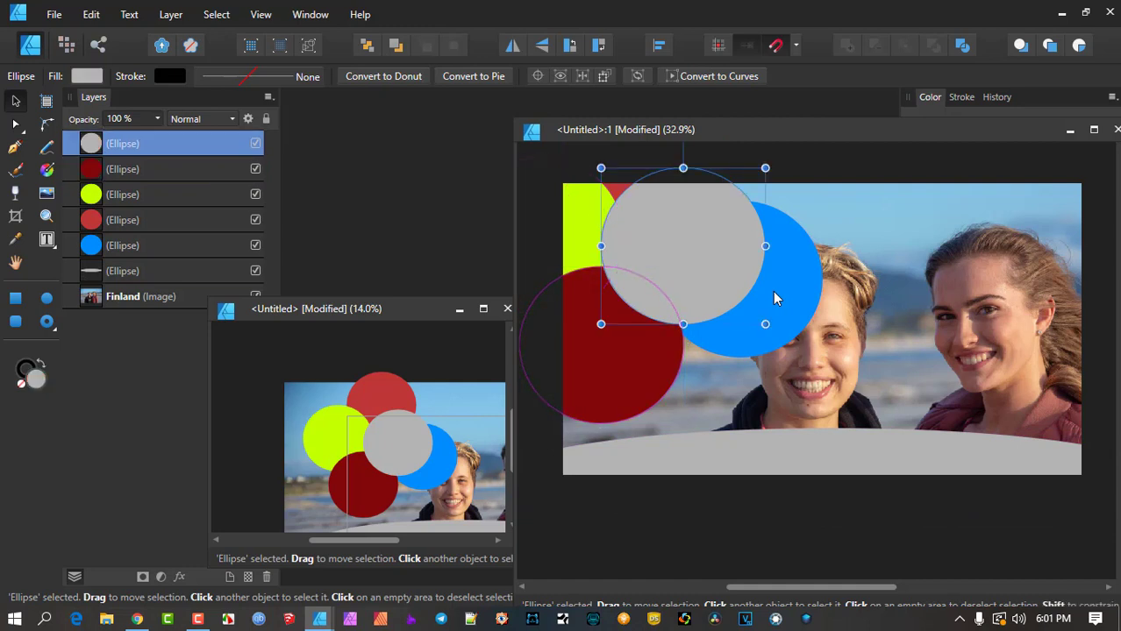
Step the selection down through the stack from the grey circle to the blue circle.
{"action": "key", "text": "alt+["}
{"action": "key", "text": "alt+["}
{"action": "key", "text": "alt+["}
{"action": "key", "text": "alt+["}
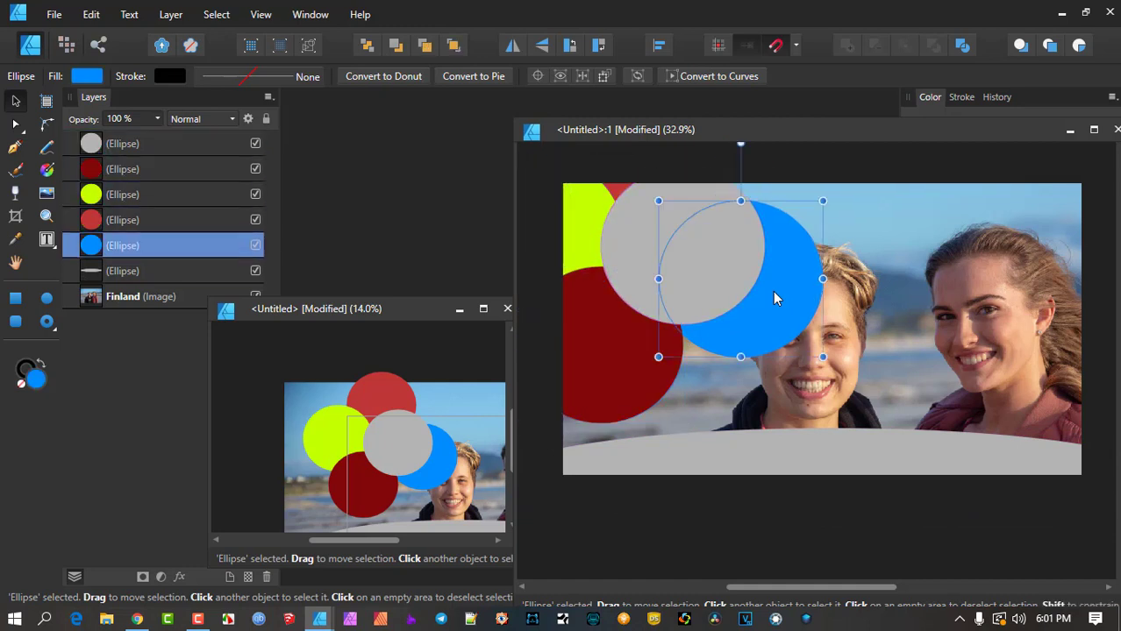
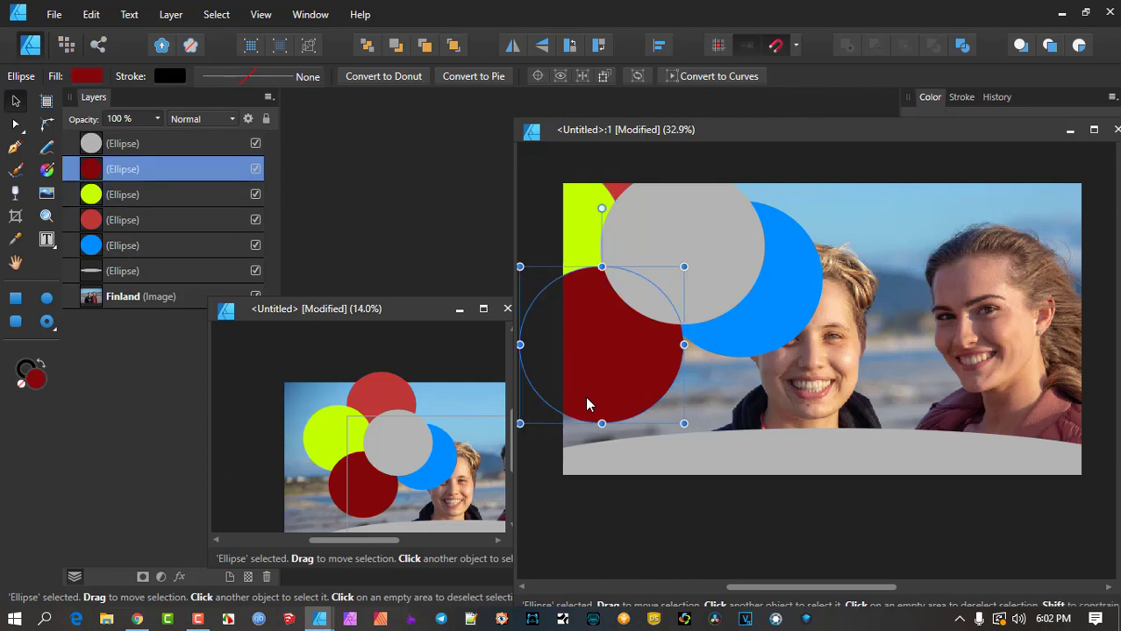
Select the grey circle and lower it four levels, placing it between the blue circle and the flat grey ellipse.
{"action": "key", "text": "alt+bracketright"}
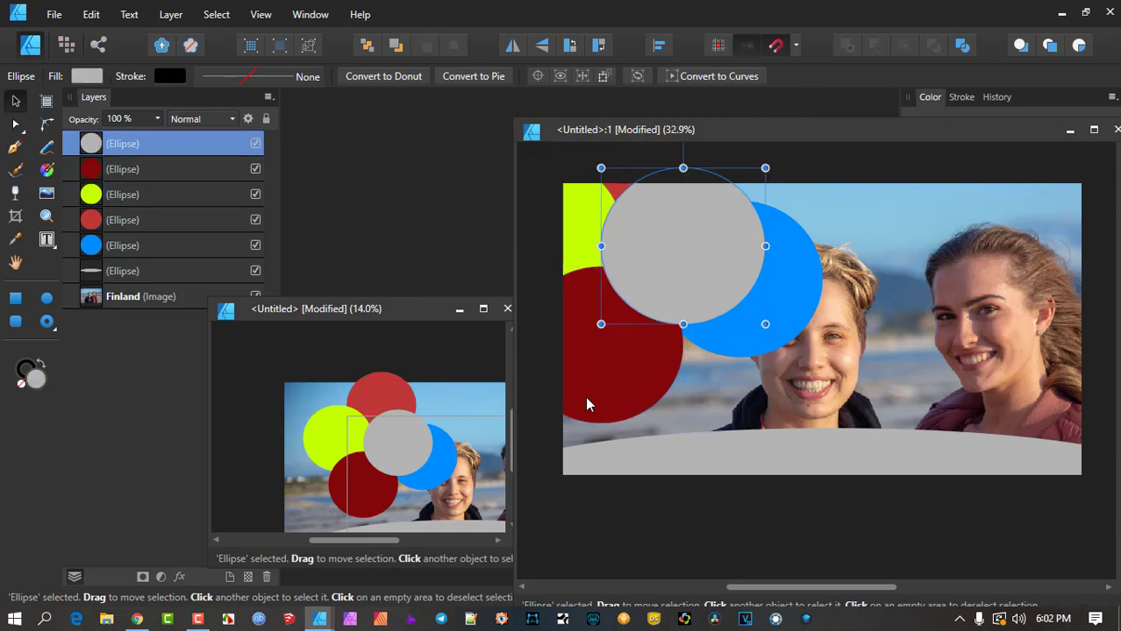
{"action": "key", "text": "ctrl+bracketleft"}
{"action": "key", "text": "ctrl+bracketleft"}
{"action": "key", "text": "ctrl+bracketleft"}
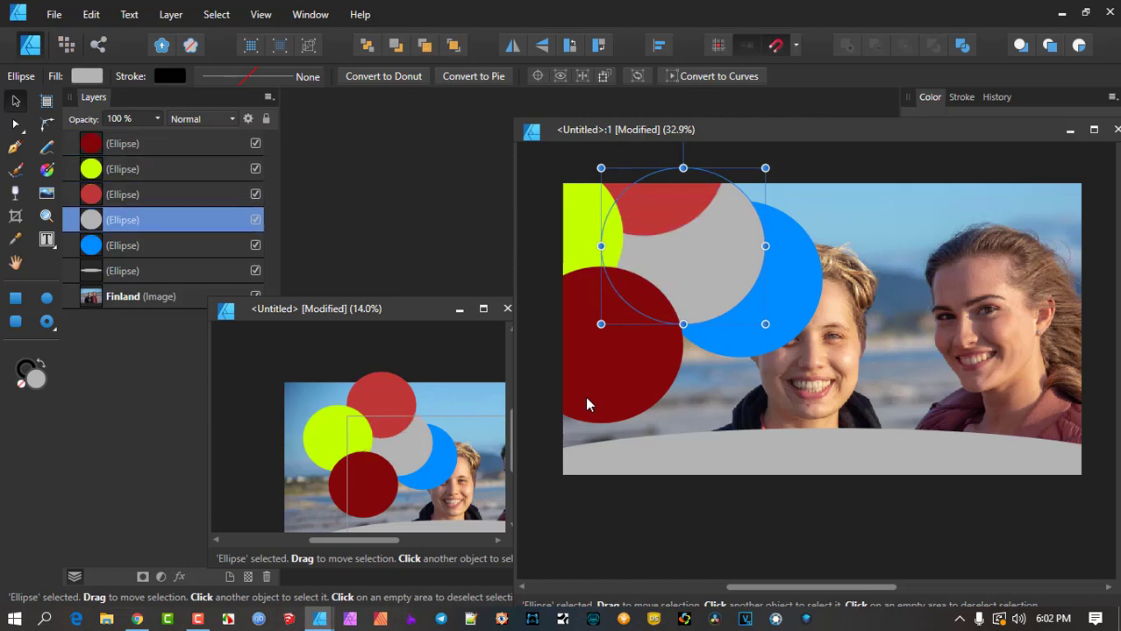
{"action": "key", "text": "ctrl+bracketleft"}
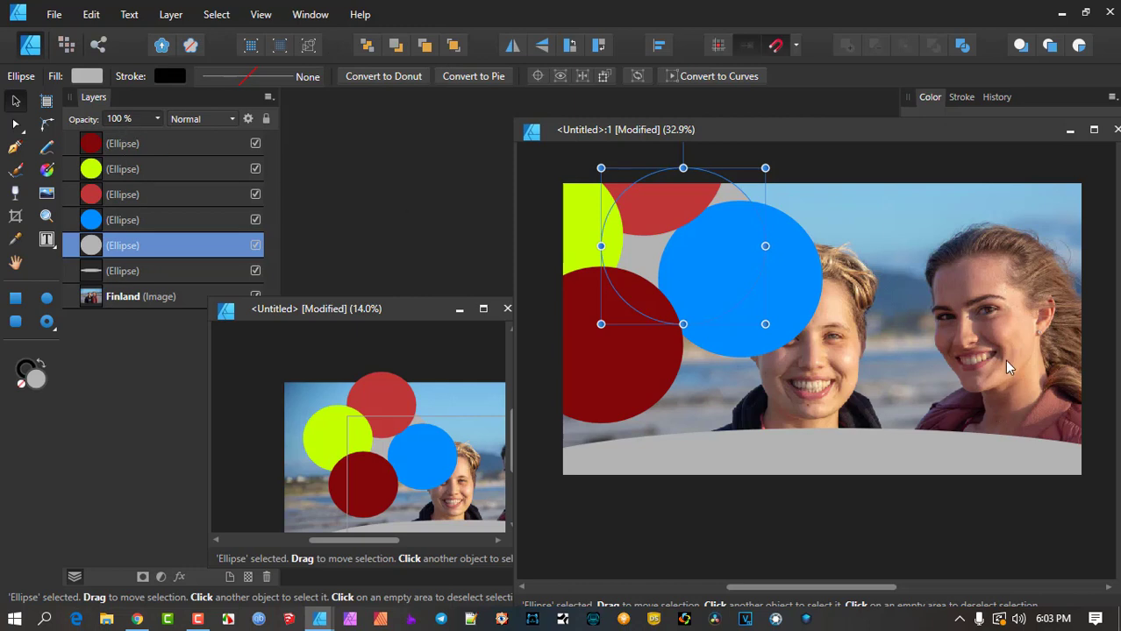
Select the Finland photo at the base of the stack and raise it up through the circles.
{"action": "key", "text": "alt+bracketleft"}
{"action": "key", "text": "alt+bracketleft"}
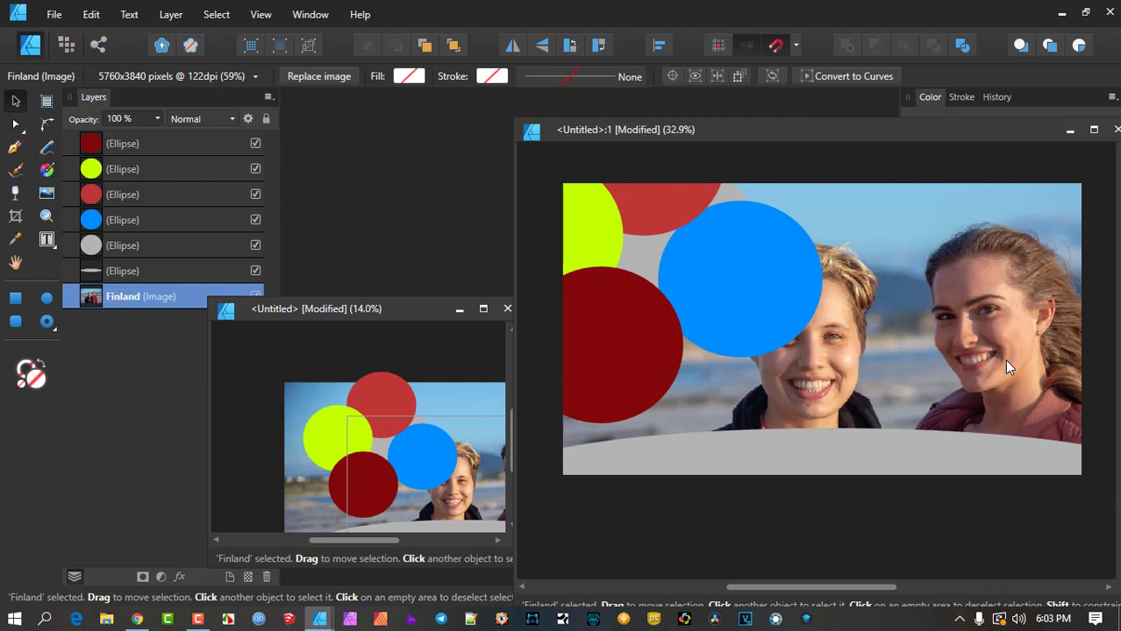
{"action": "key", "text": "ctrl+bracketright"}
{"action": "key", "text": "ctrl+bracketright"}
{"action": "key", "text": "ctrl+bracketright"}
{"action": "key", "text": "ctrl+bracketright"}
{"action": "key", "text": "ctrl+bracketright"}
{"action": "key", "text": "ctrl+bracketright"}
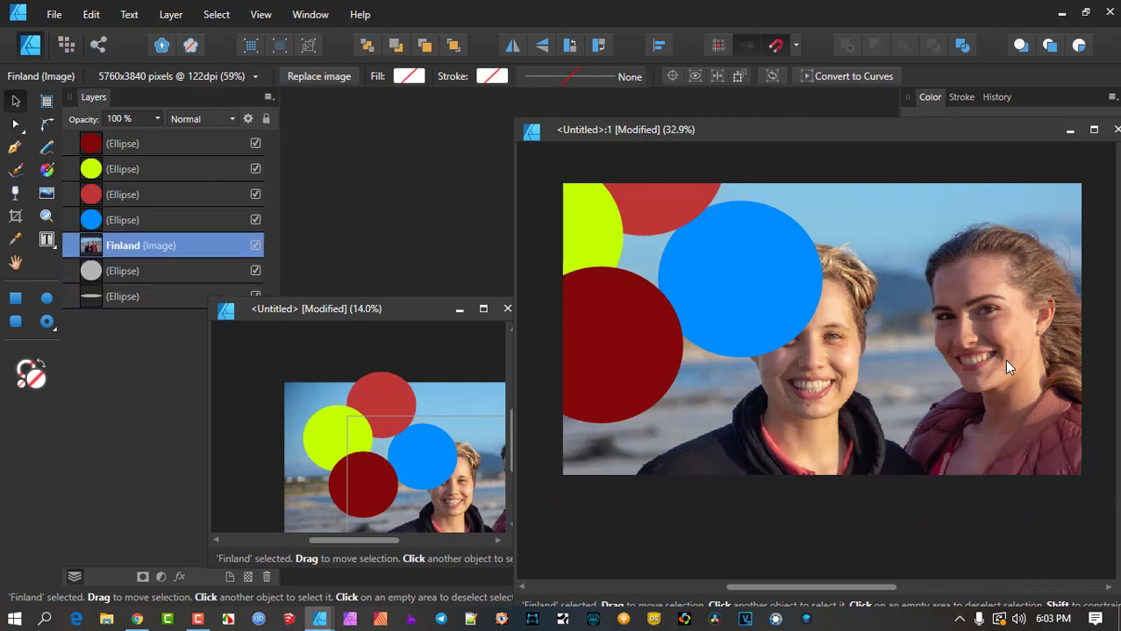
Lower the Finland photo level by level back to the bottom of the stack, beneath the flat grey ellipse.
{"action": "key", "text": "ctrl+bracketleft"}
{"action": "key", "text": "ctrl+bracketleft"}
{"action": "key", "text": "ctrl+bracketleft"}
{"action": "key", "text": "ctrl+bracketleft"}
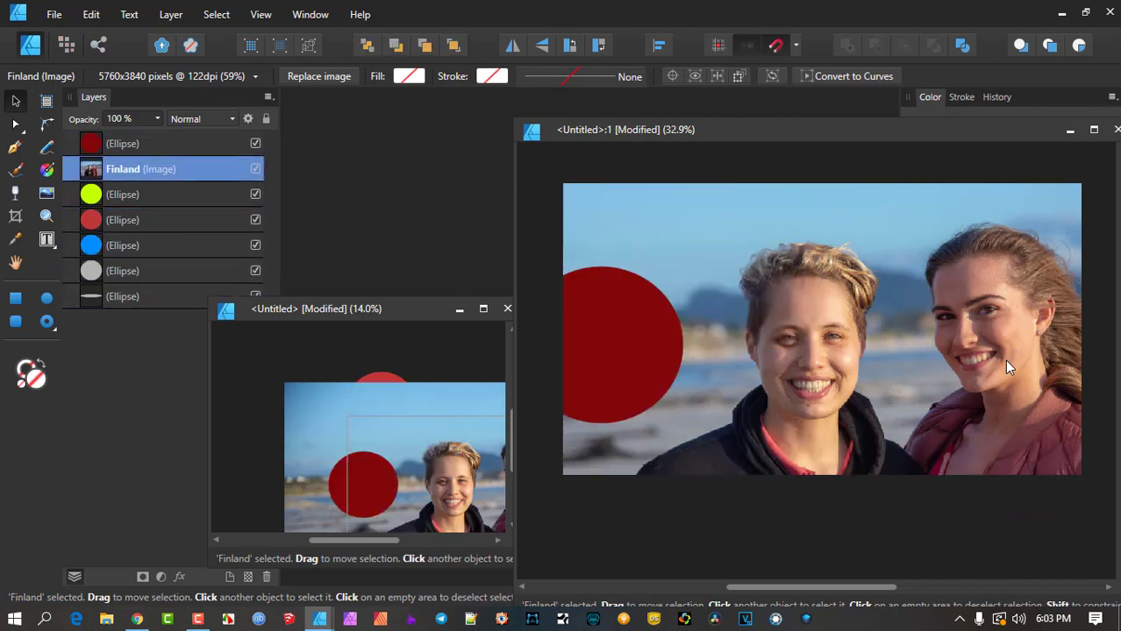
{"action": "key", "text": "ctrl+bracketleft"}
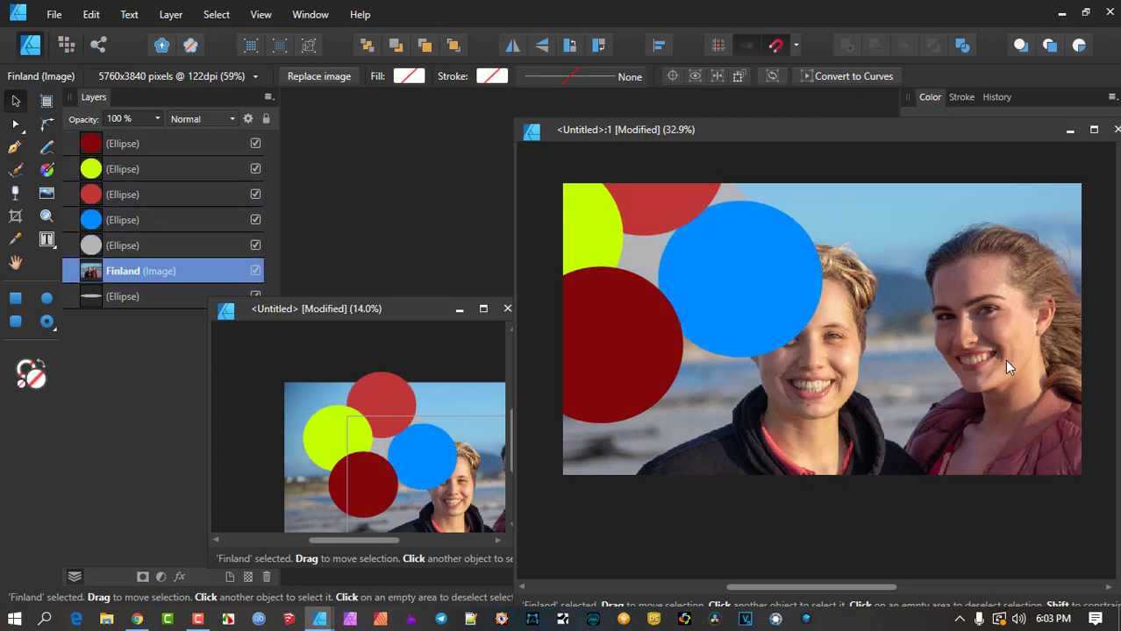
{"action": "key", "text": "ctrl+bracketleft"}
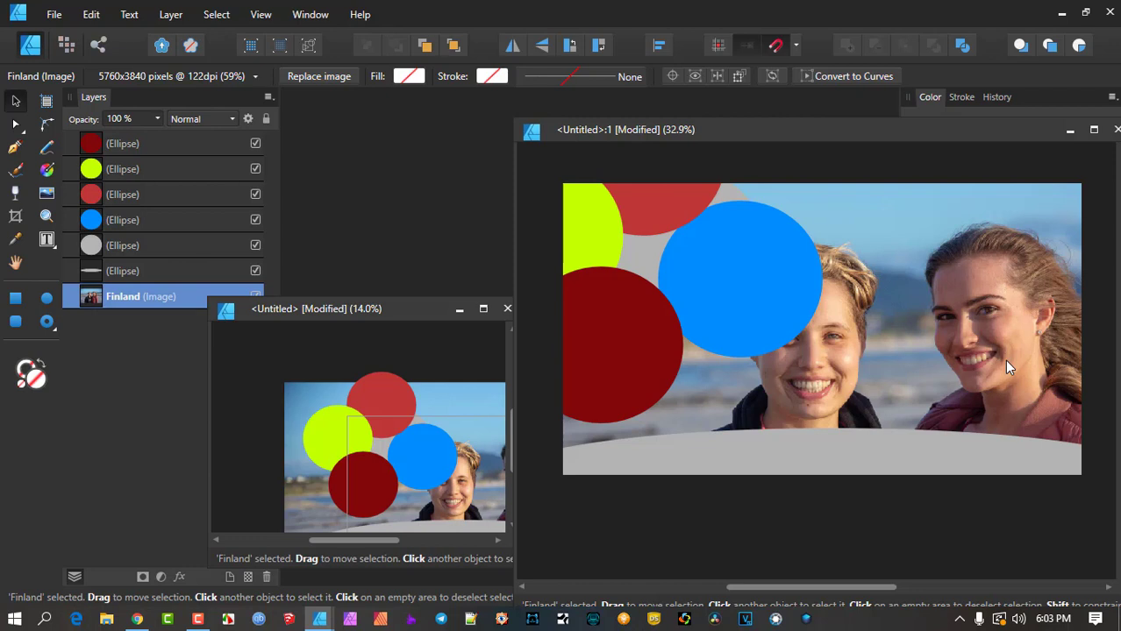
Dock the two document views as tabs and close the original unclipped view, keeping the clipped one.
{"action": "key", "text": "ctrl+alt+shift+s"}
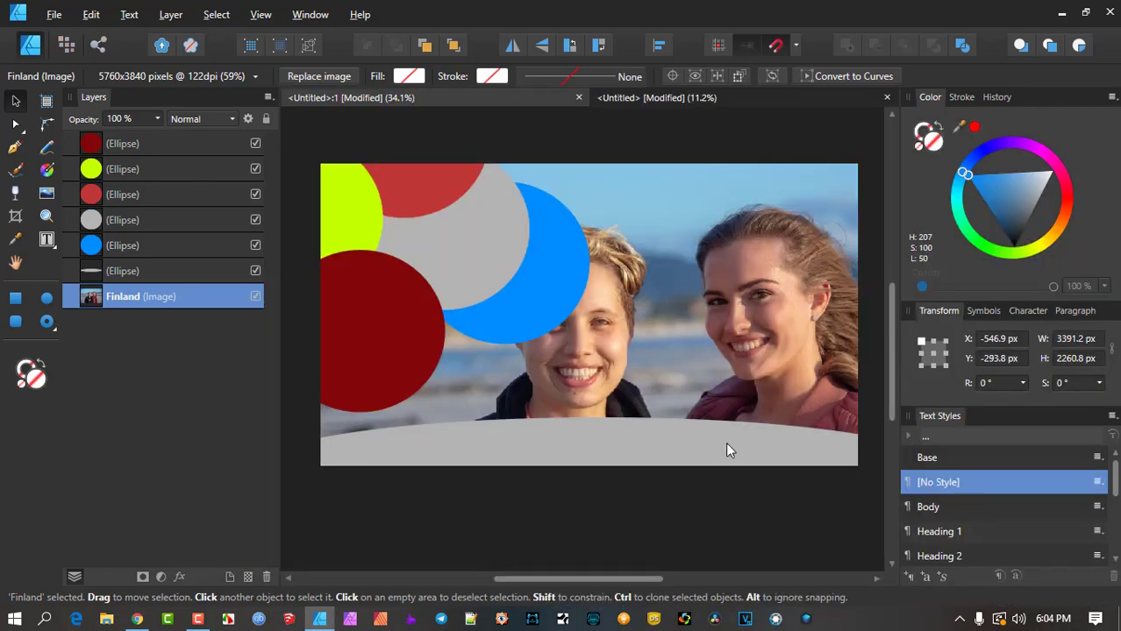
{"action": "scroll", "coordinate": [725, 442], "scroll_direction": "down", "scroll_amount": 3}
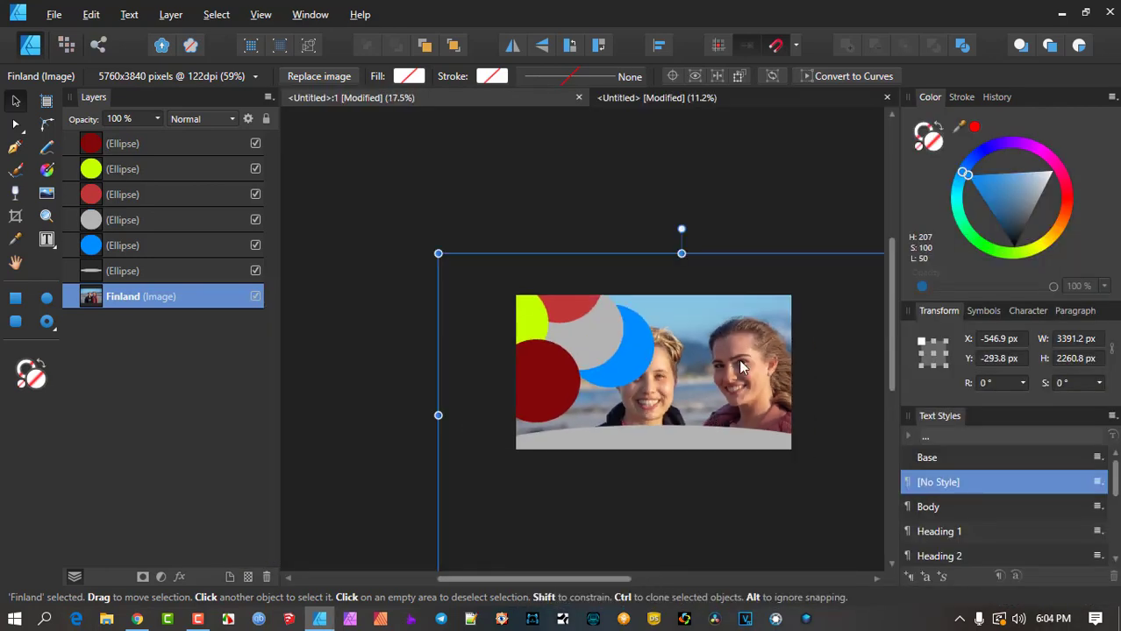
{"action": "left_click", "coordinate": [886, 98]}
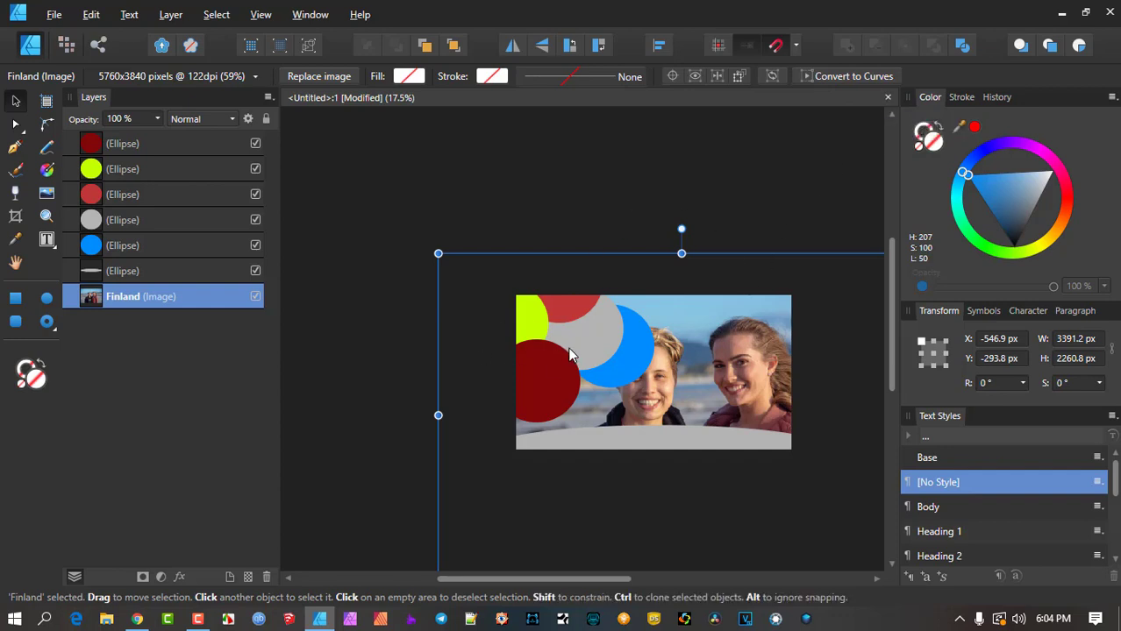
Show the content beyond the canvas edge in the remaining view, and clip the view to the canvas again.
{"action": "key", "text": "ctrl+z"}
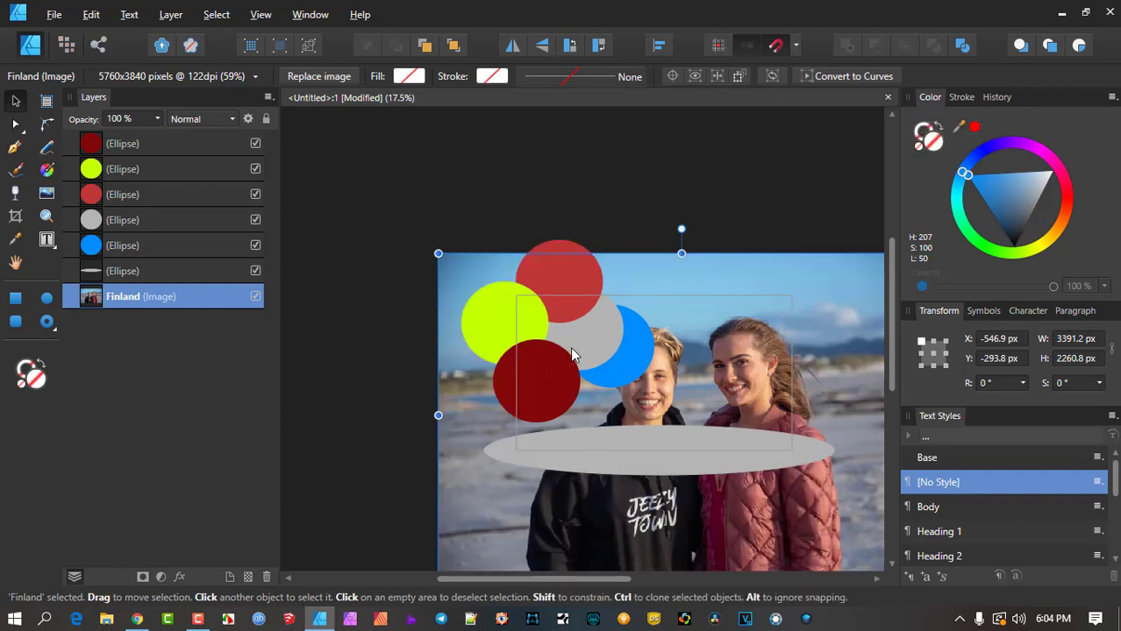
{"action": "key", "text": "ctrl+shift+z"}
{"action": "scroll", "coordinate": [702, 430], "scroll_direction": "up", "scroll_amount": 2}
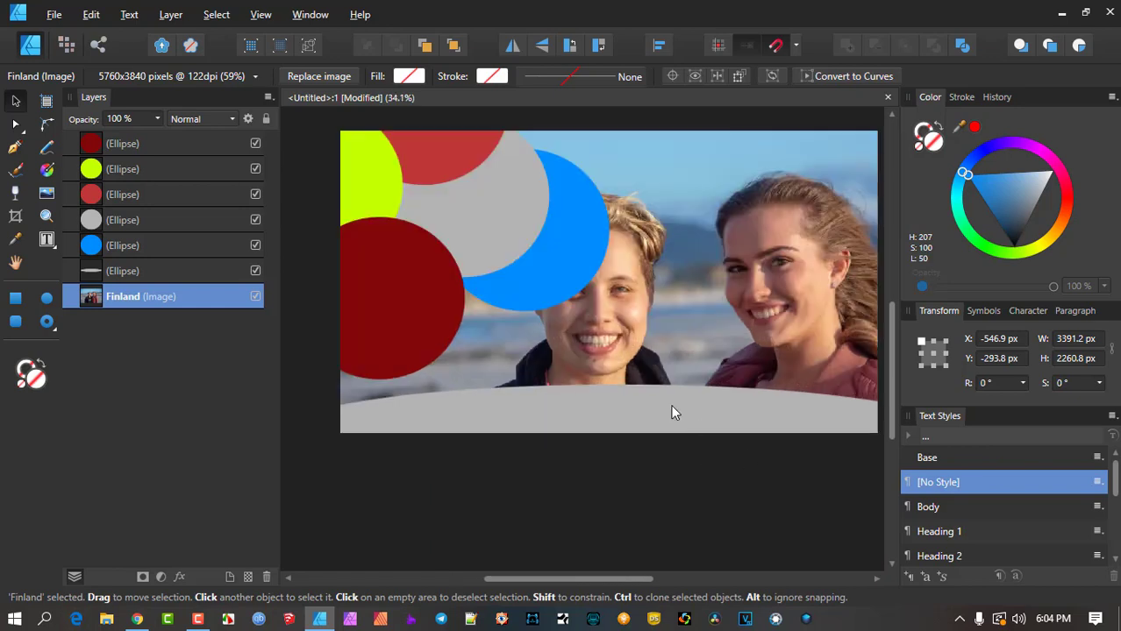